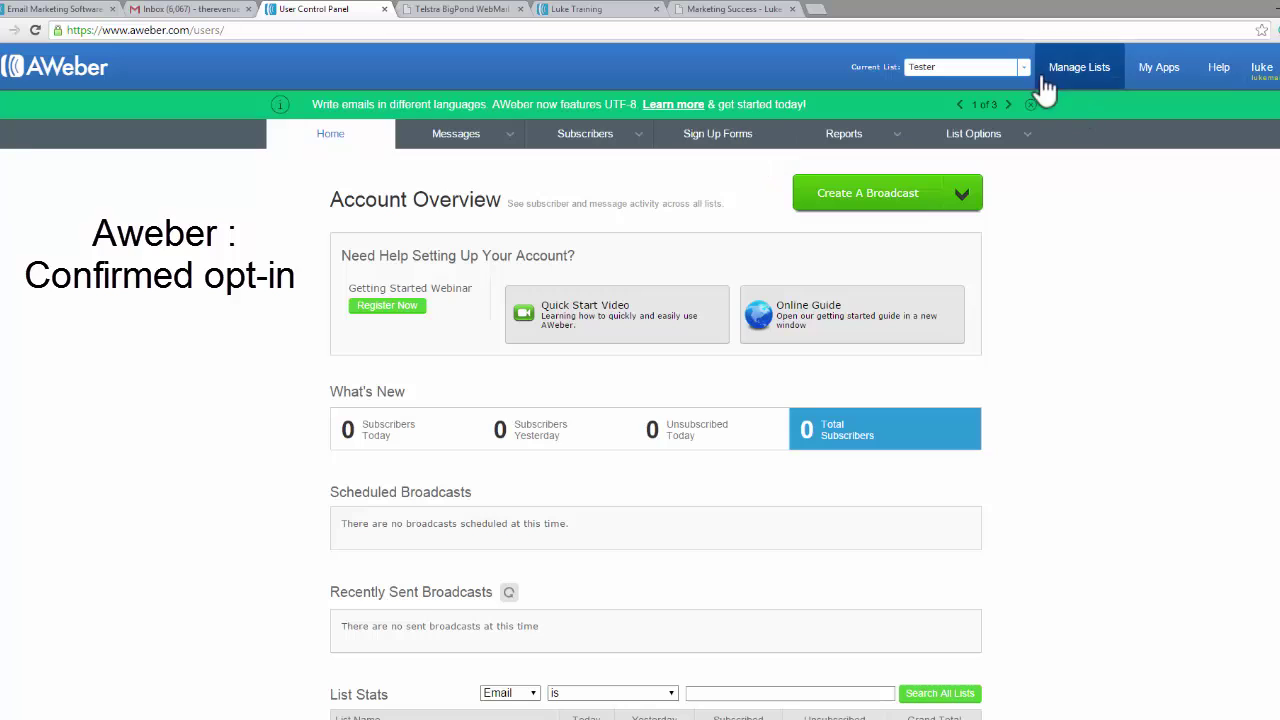
Set the current list to Tester and open its sign-up forms.
left_click(985, 72)
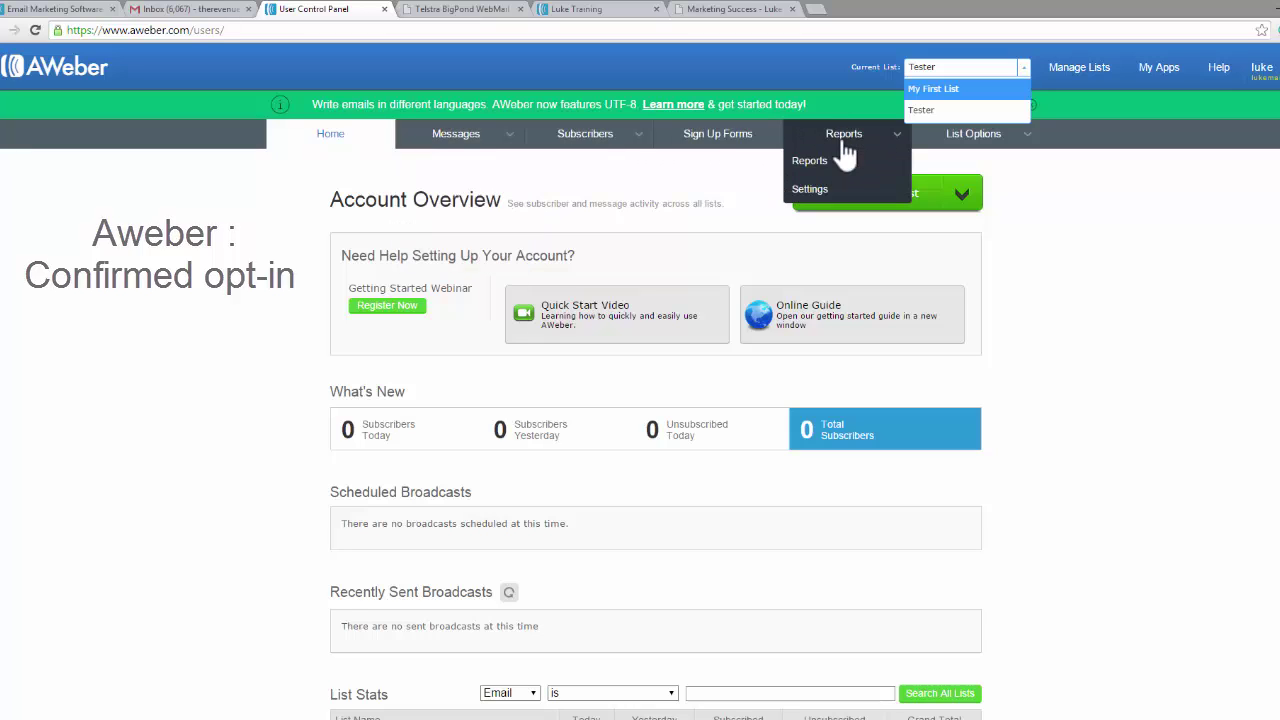
left_click(934, 112)
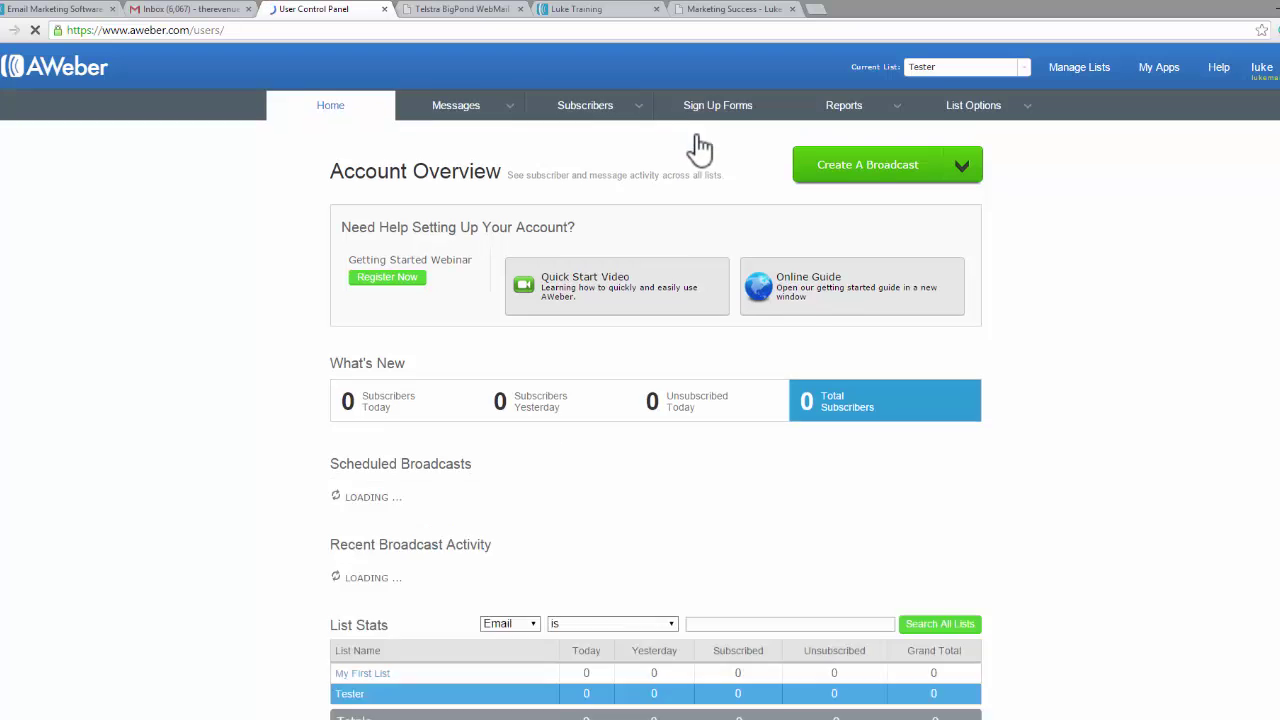
left_click(703, 138)
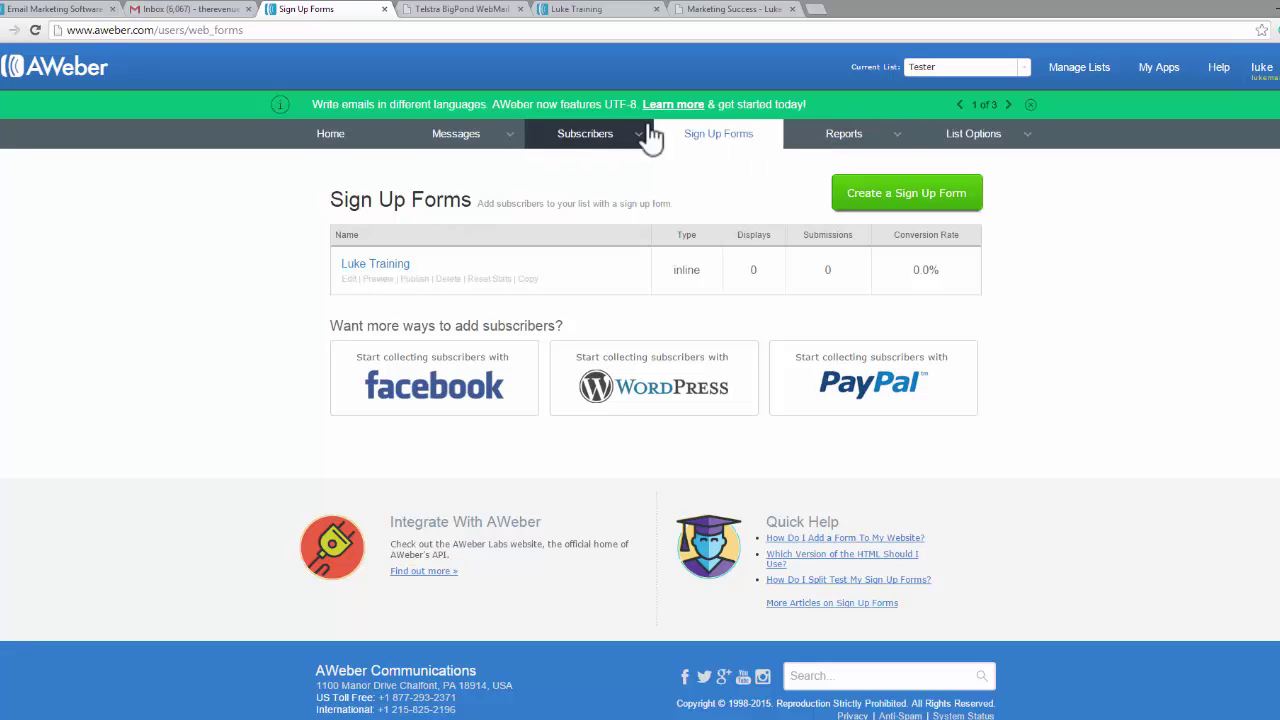
Switch the current list to My First List and start creating its first sign-up form.
left_click(1024, 72)
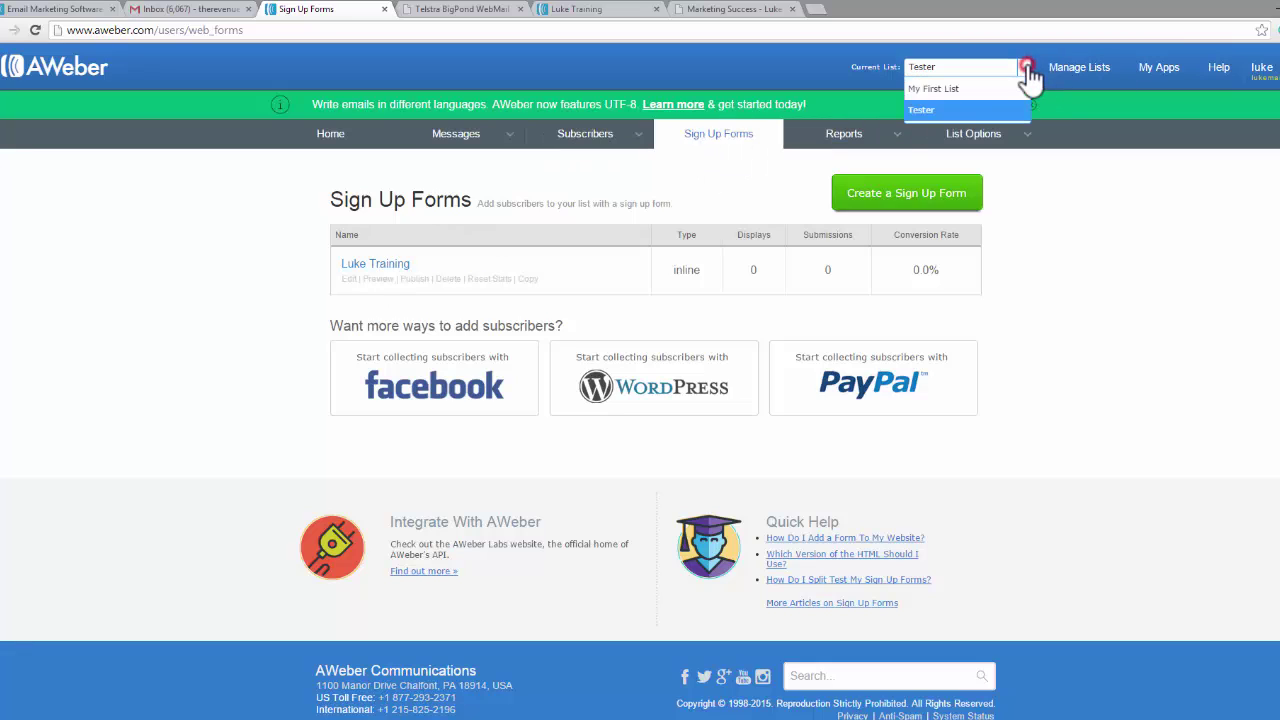
left_click(950, 88)
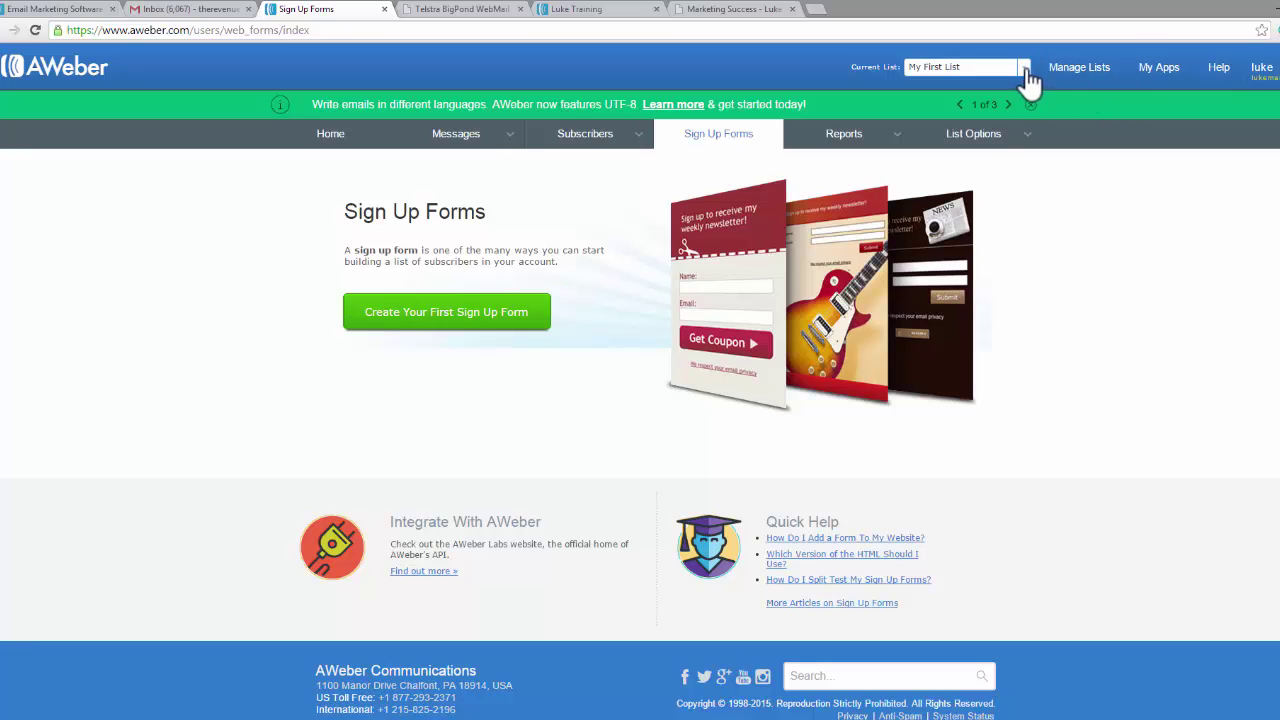
left_click(397, 315)
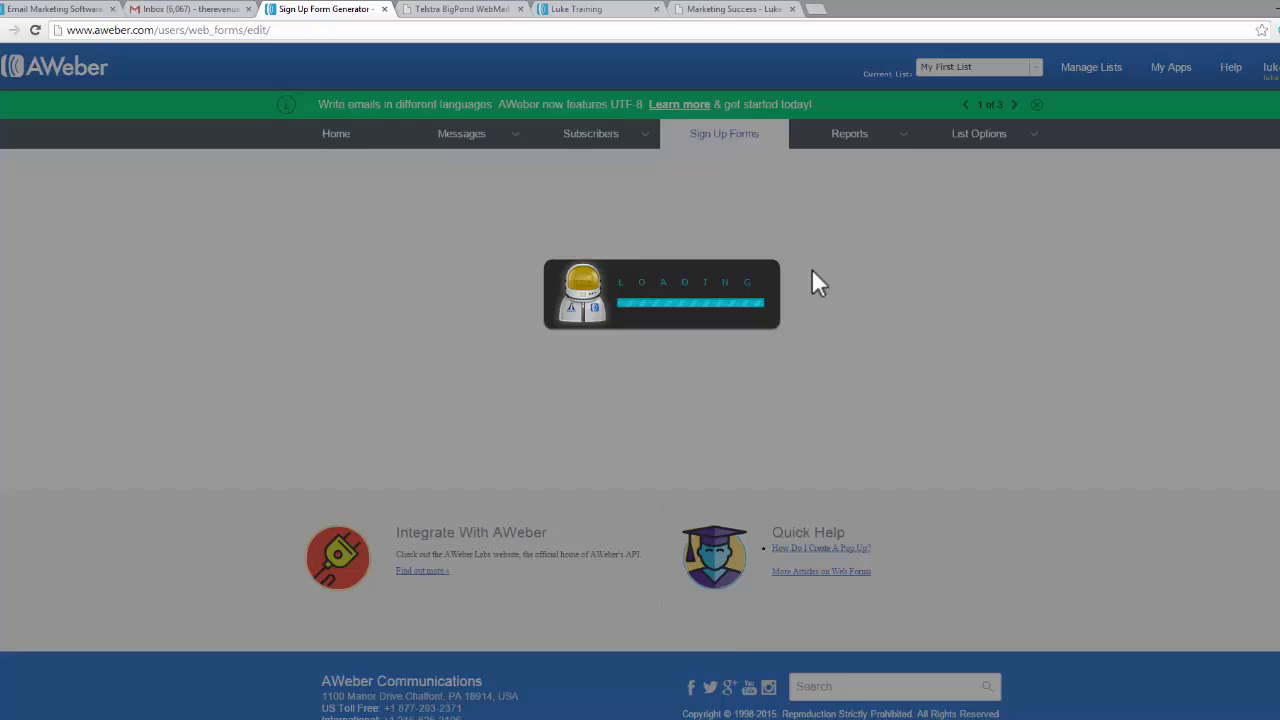
scroll(391, 600, "down", 3)
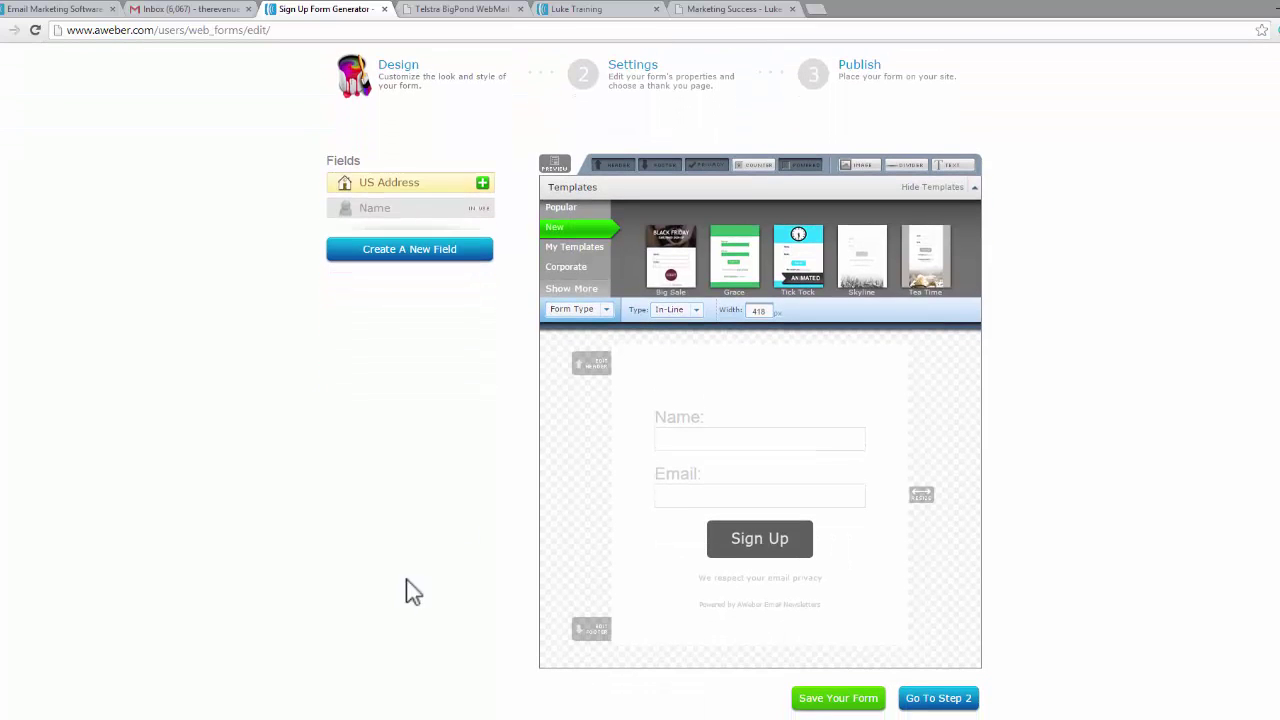
Add the centred header text "Optin to get your training" to the sign-up form and save the form.
left_click(791, 368)
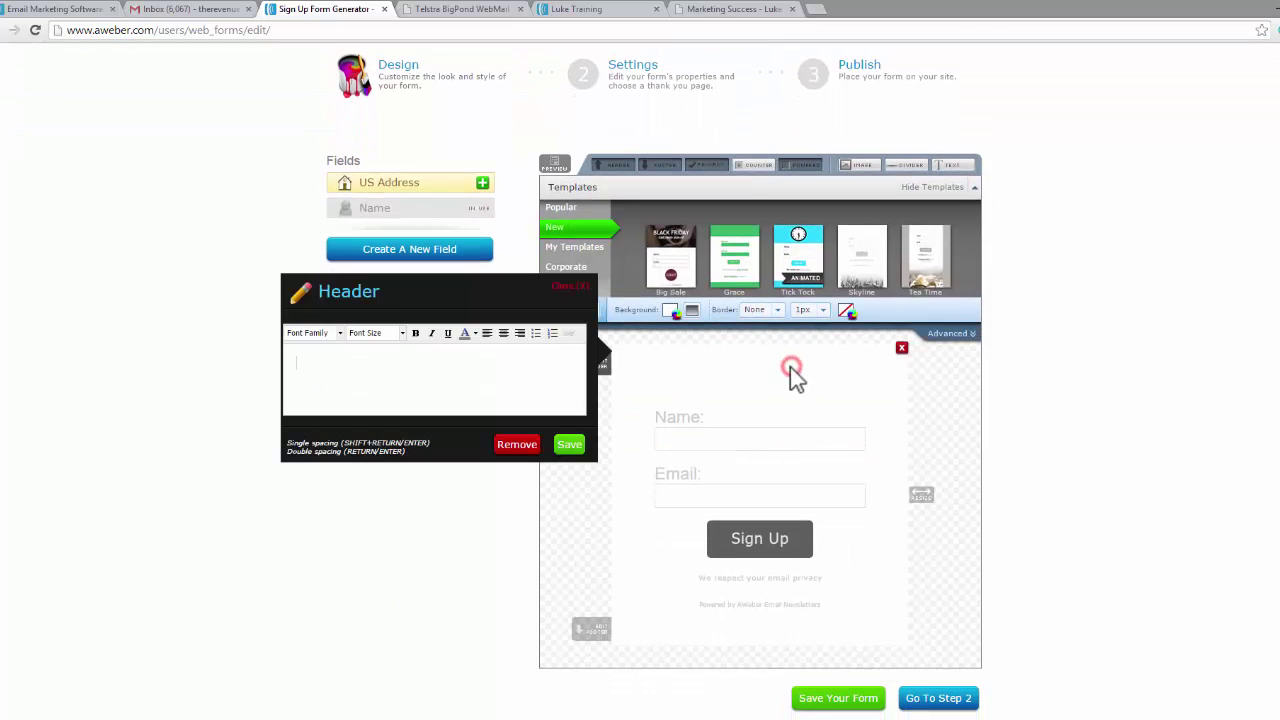
left_click(391, 361)
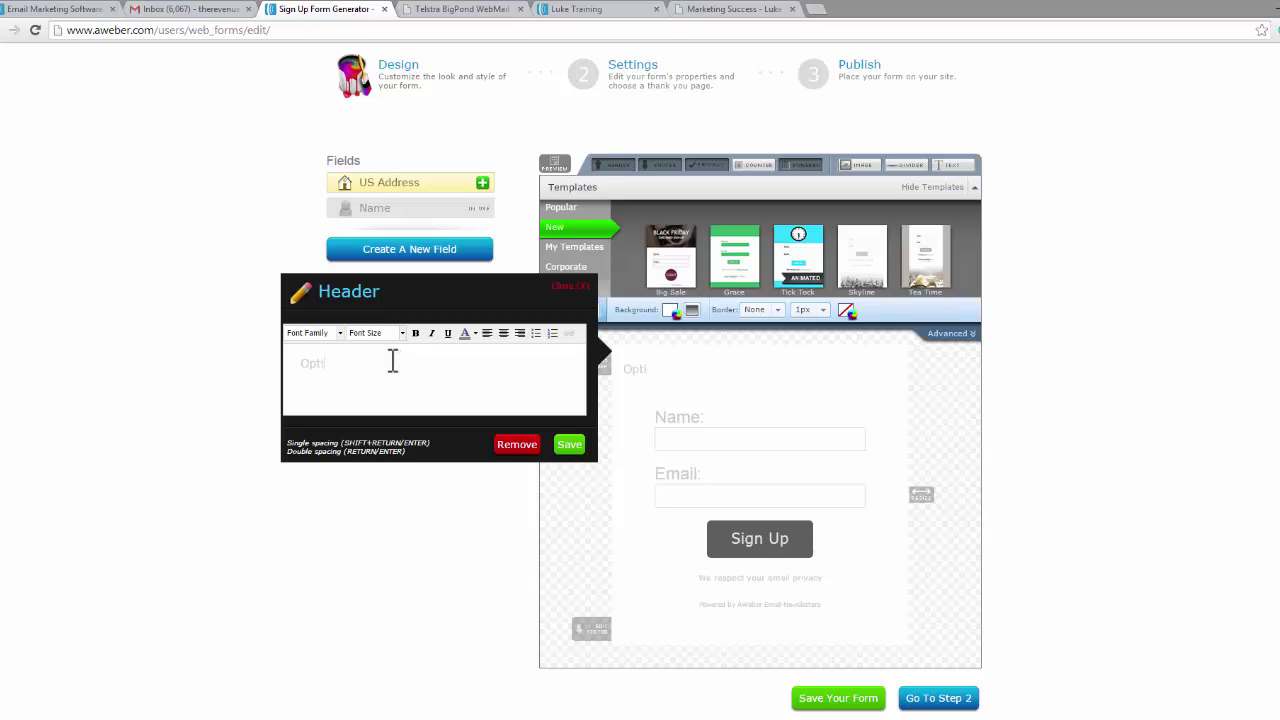
type("Optin to get your training")
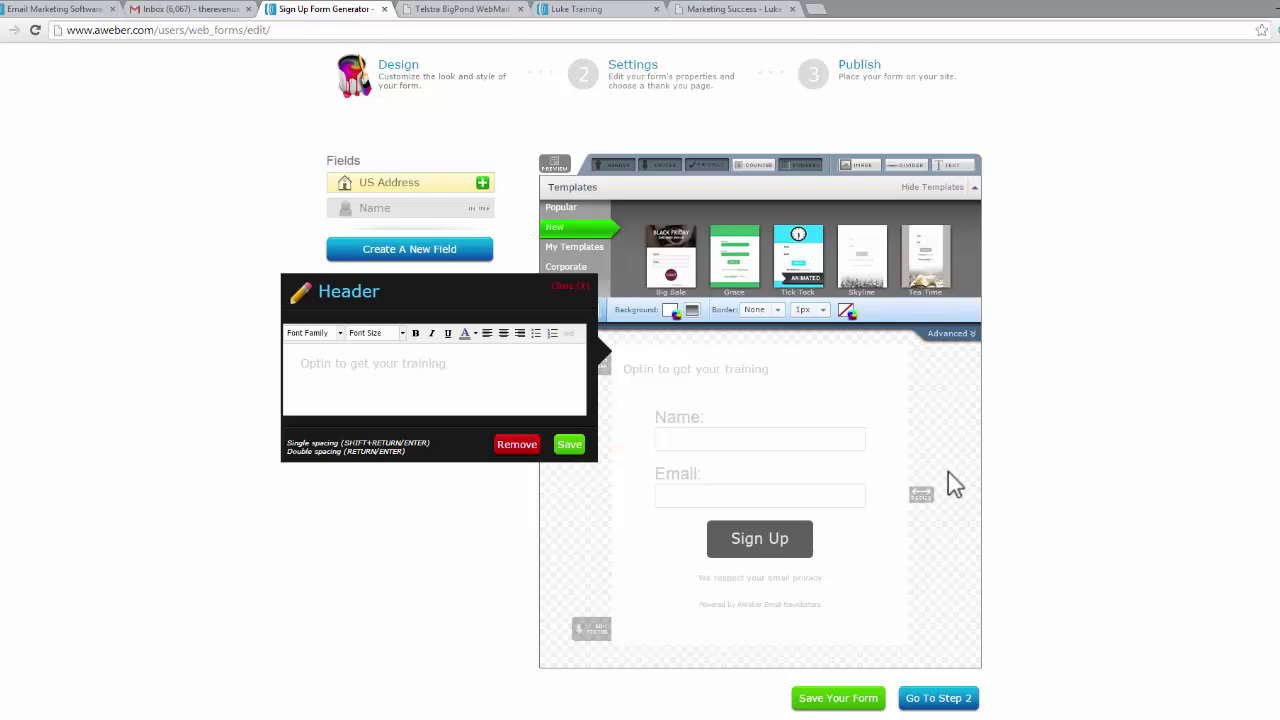
left_click(503, 333)
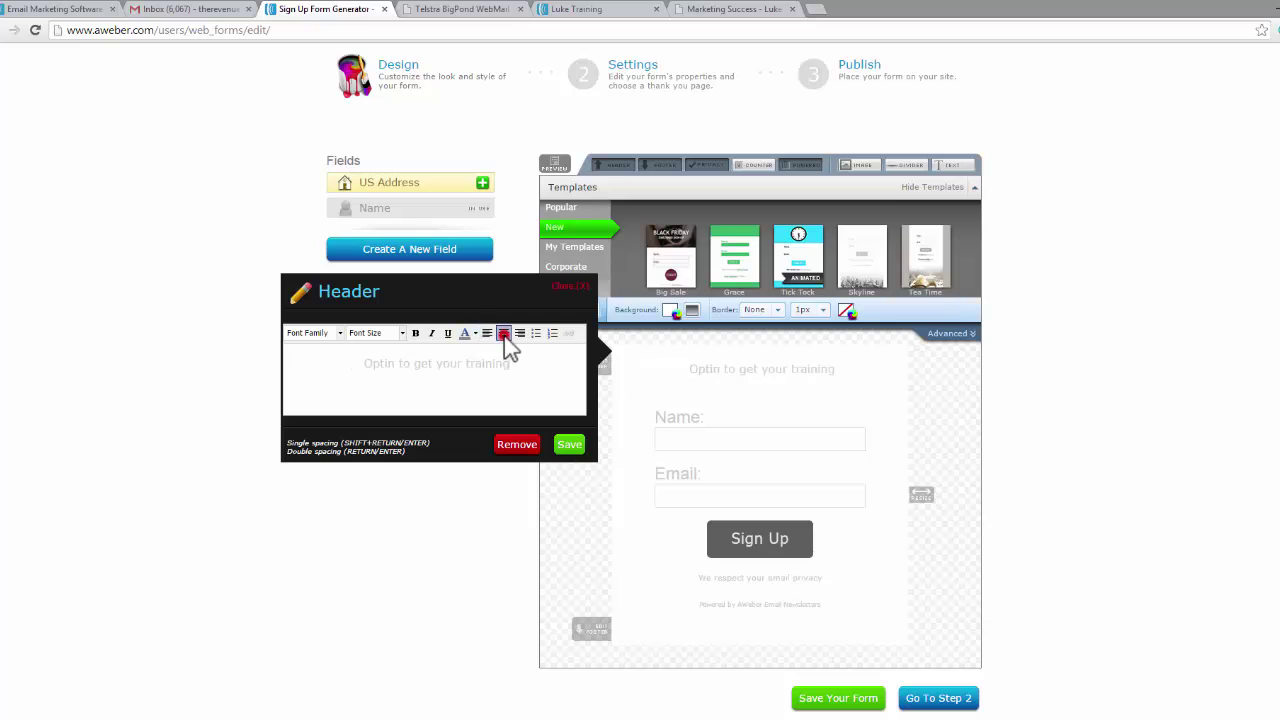
left_click(566, 444)
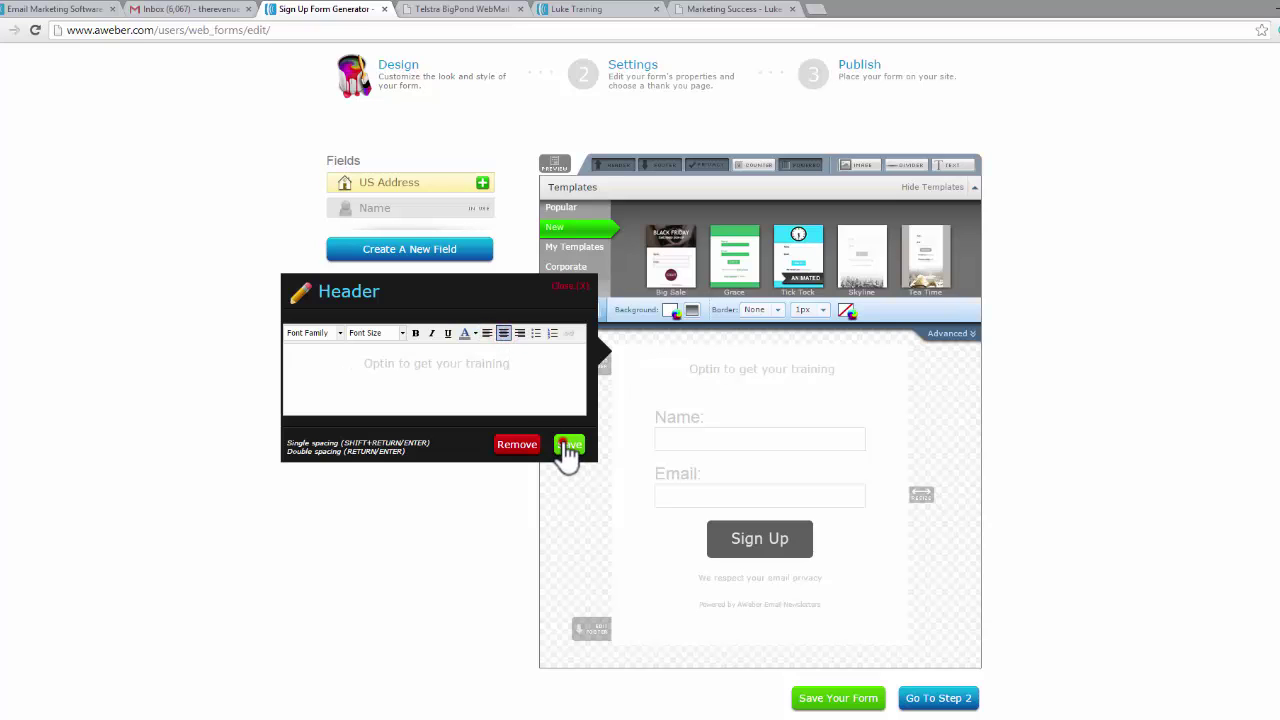
left_click(825, 700)
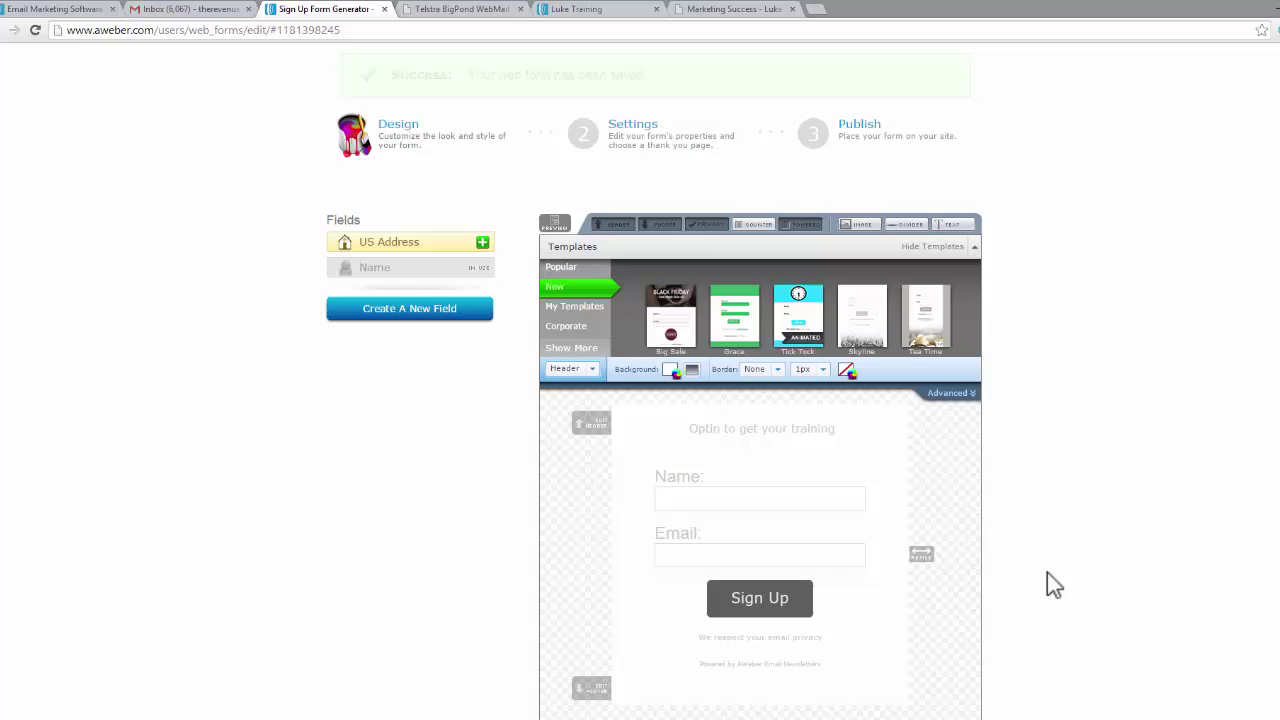
Remove the "Powered by AWeber" line and the footer from the form design.
scroll(1047, 572, "down", 1)
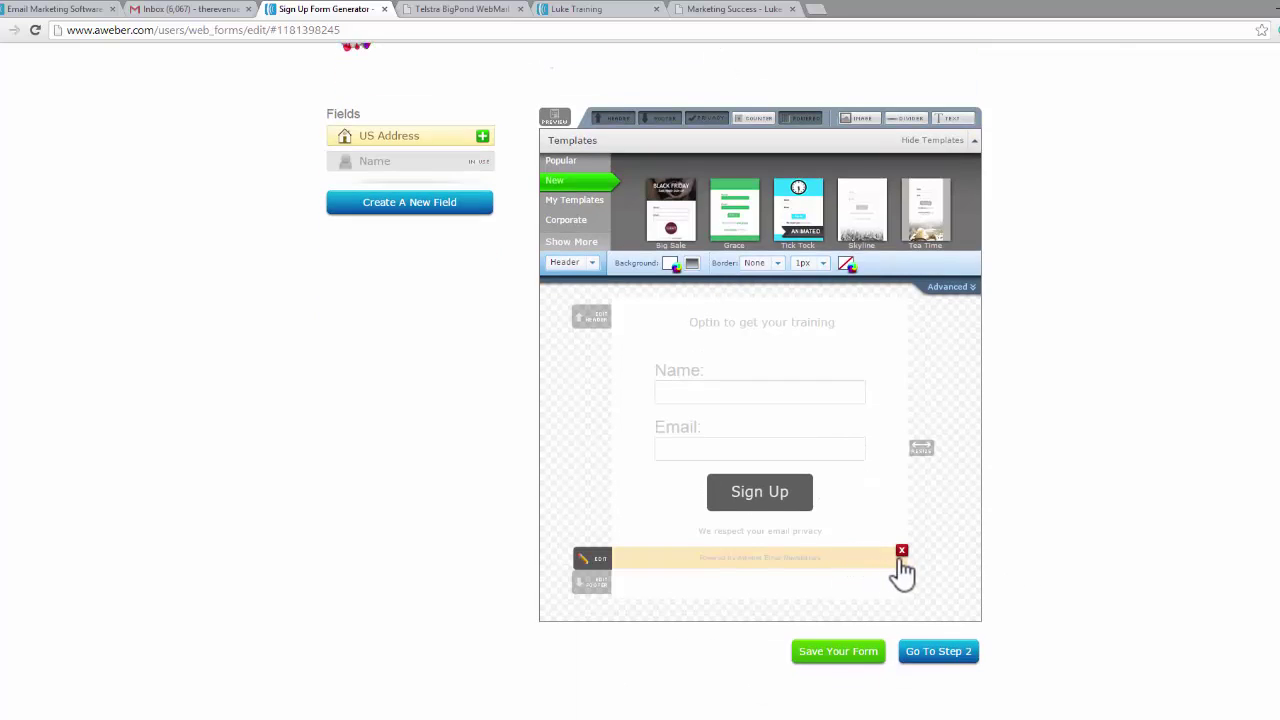
left_click(904, 549)
scroll(900, 550, "down", 1)
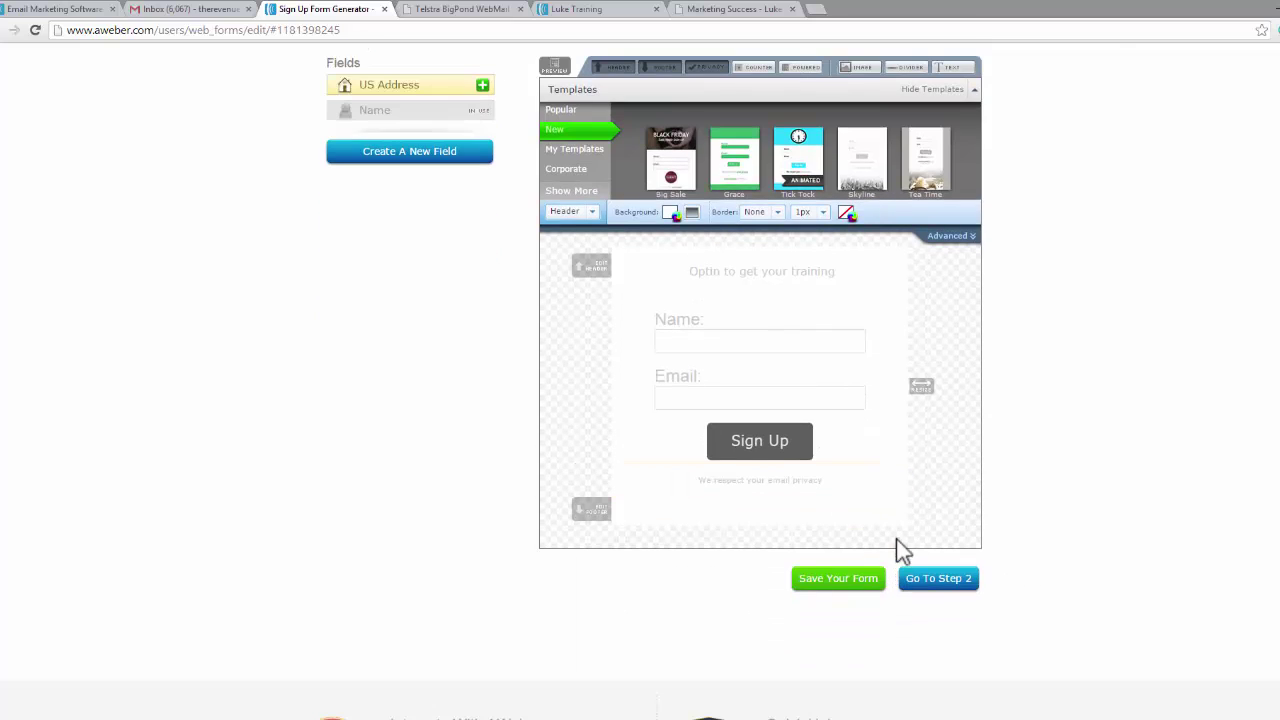
left_click(904, 522)
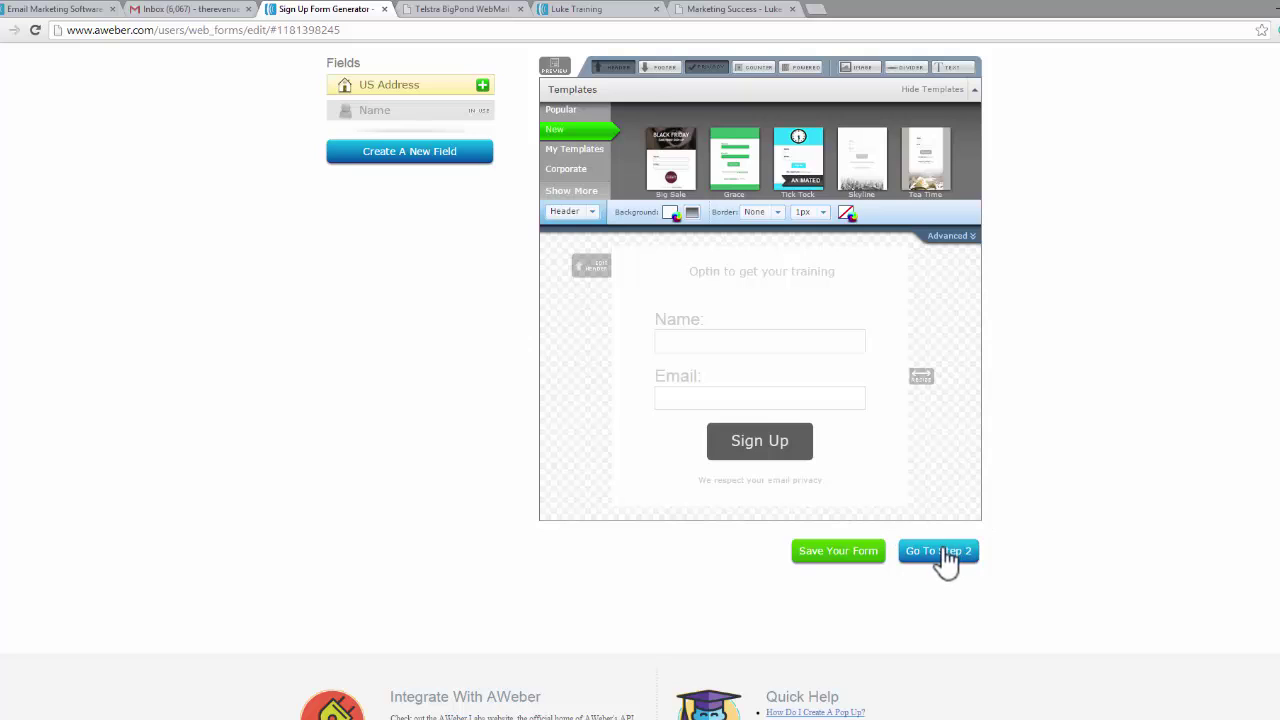
Name the form "Training free leads" in its basic settings and save it for publishing.
left_click(941, 550)
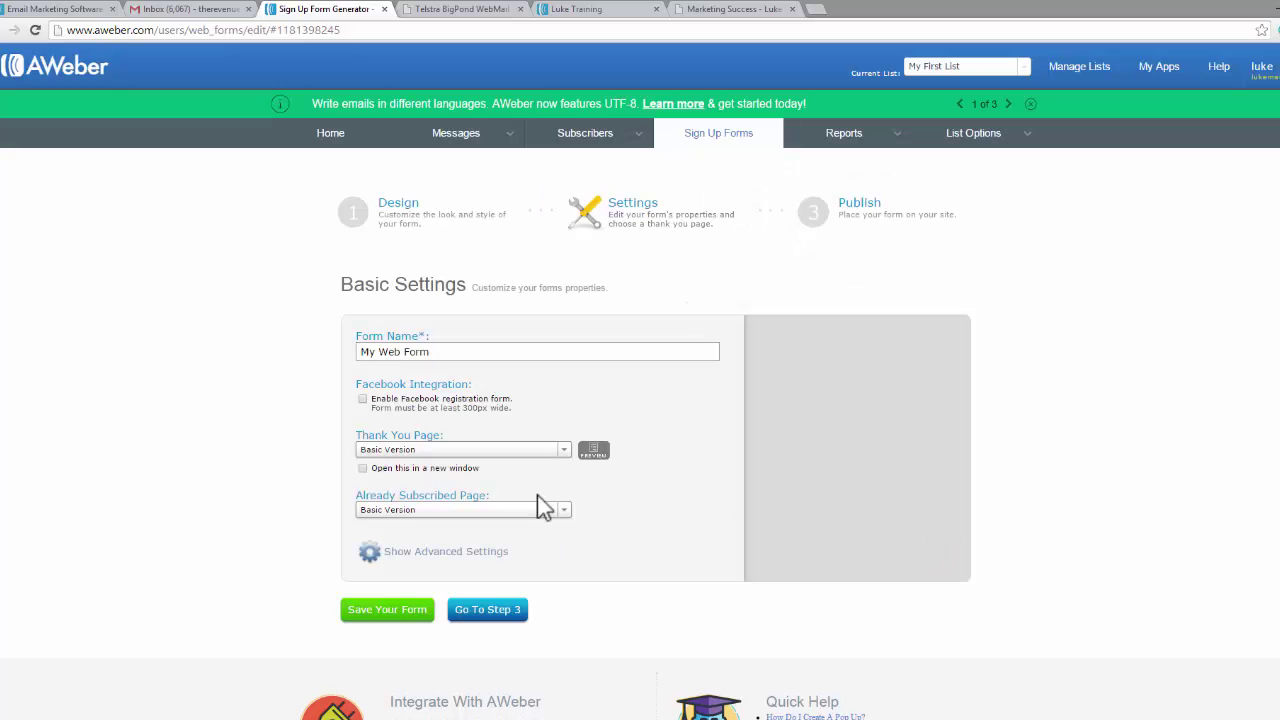
left_click(449, 352)
left_click_drag(449, 352, 352, 344)
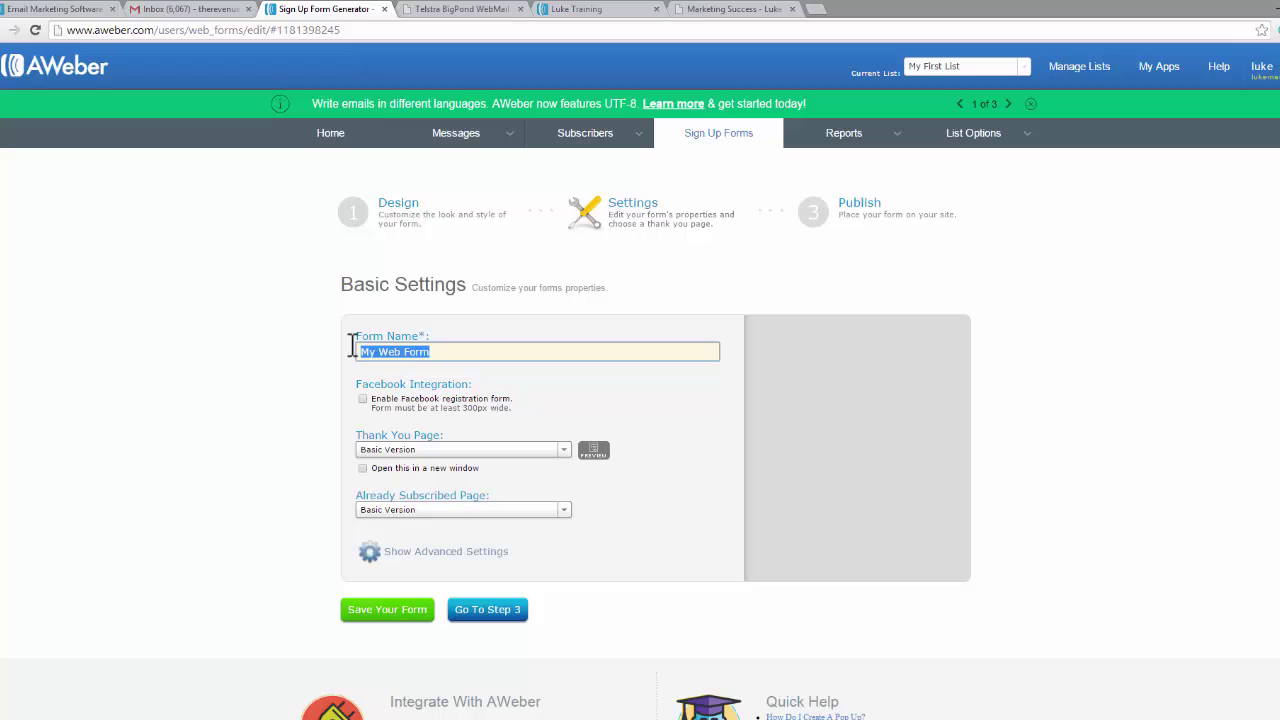
type("Training free leads")
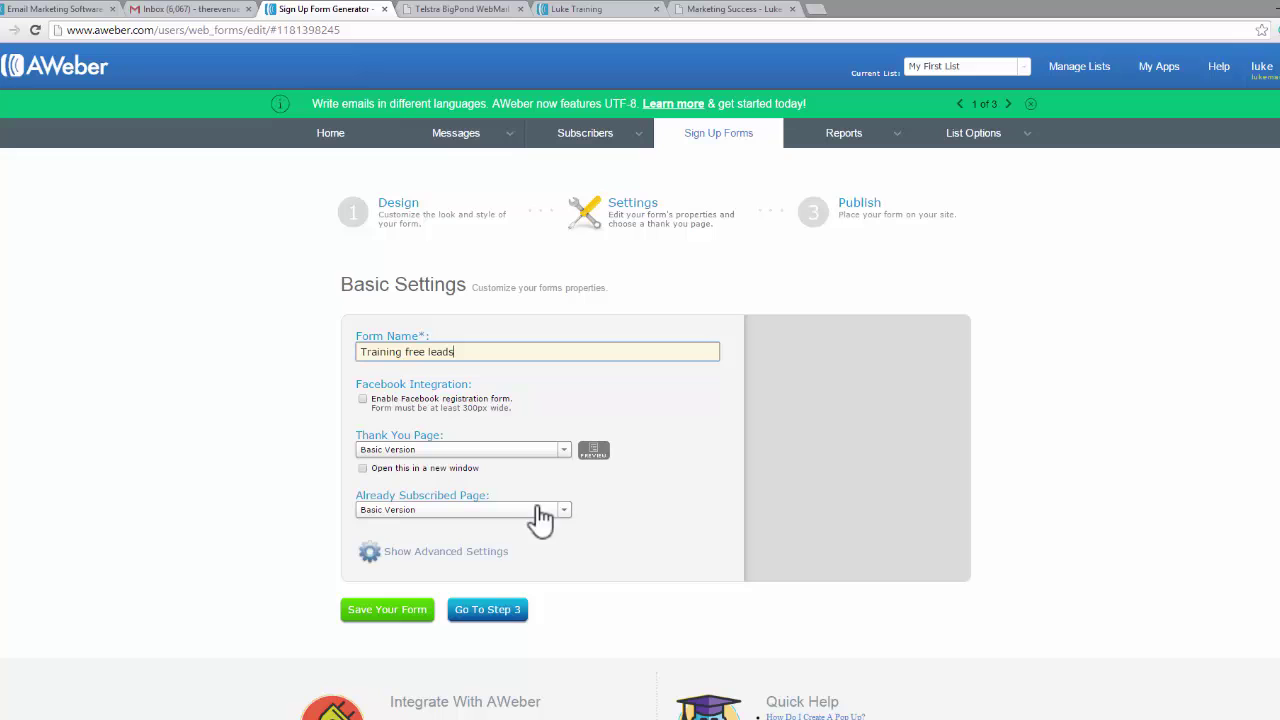
left_click(503, 609)
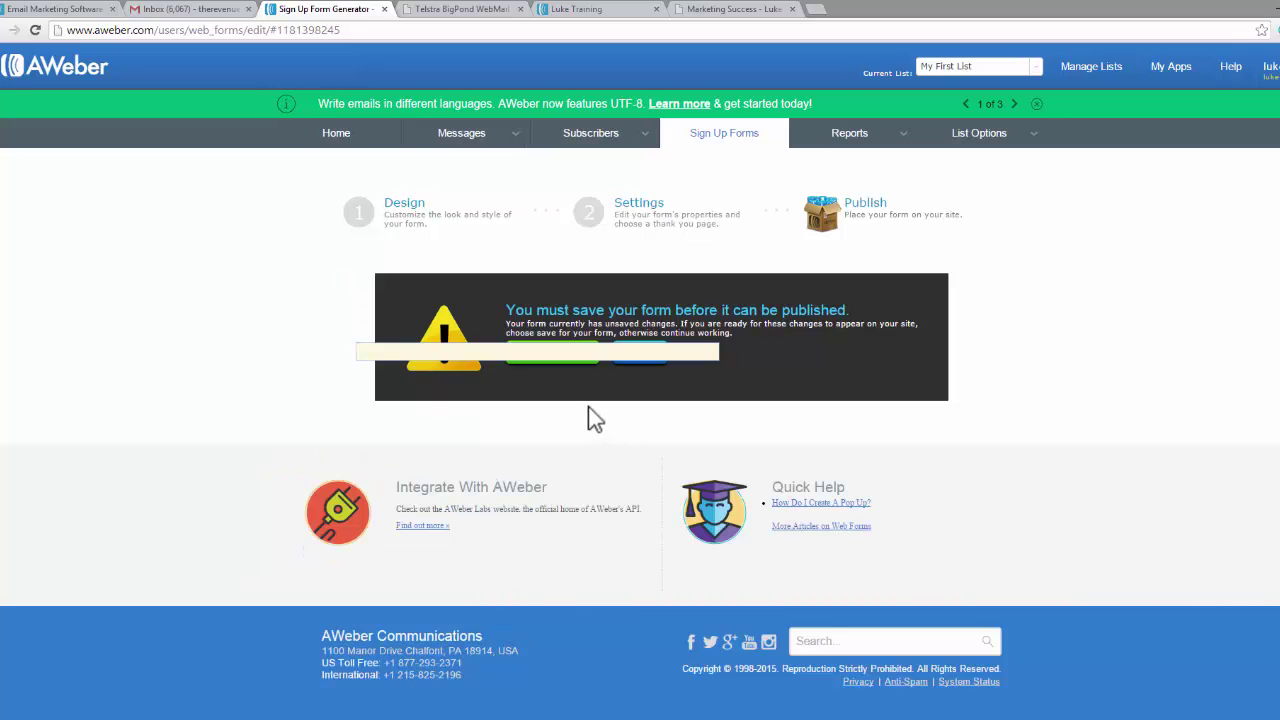
left_click(555, 356)
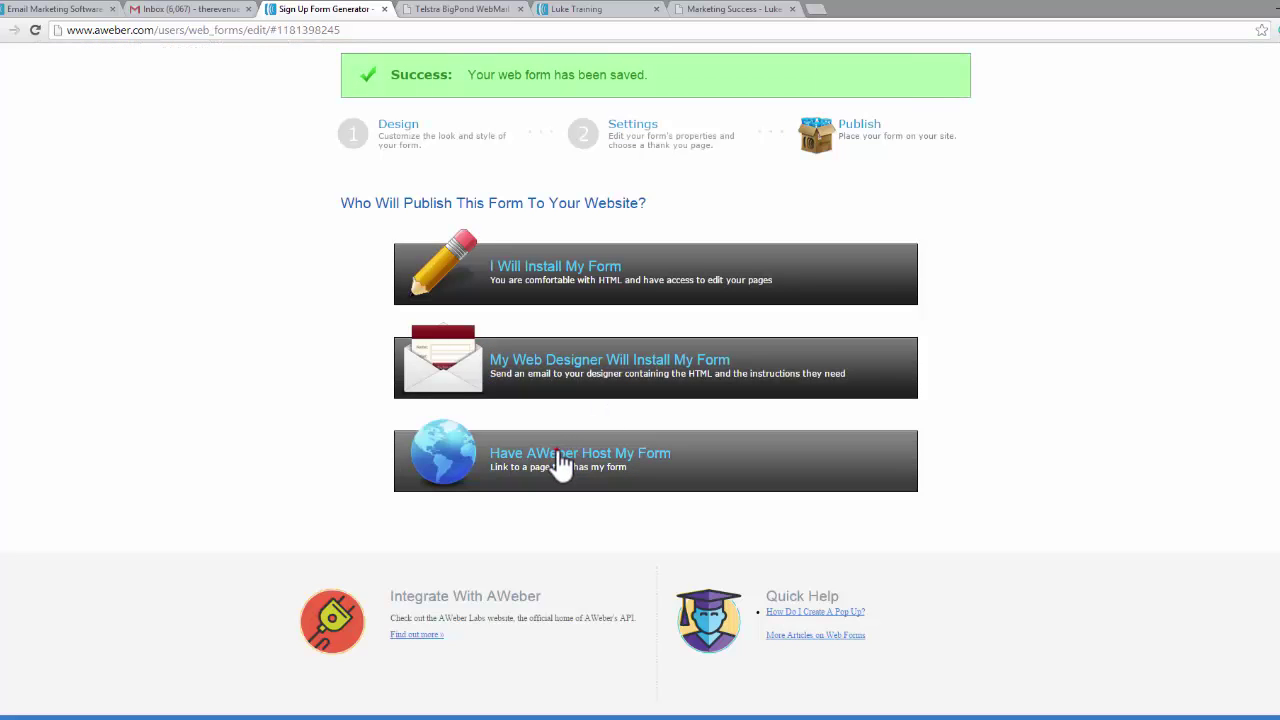
Choose to have AWeber host the form and copy the hosted form's link.
left_click(561, 462)
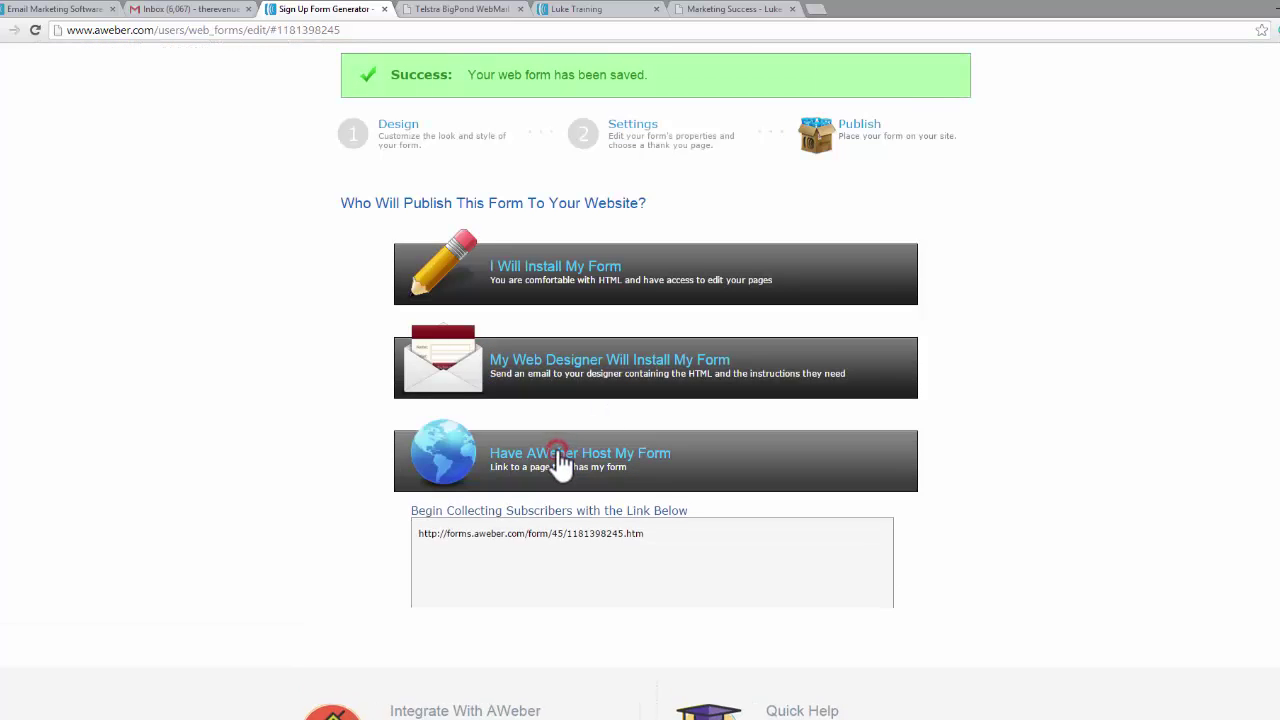
left_click(588, 537)
key("ctrl+c")
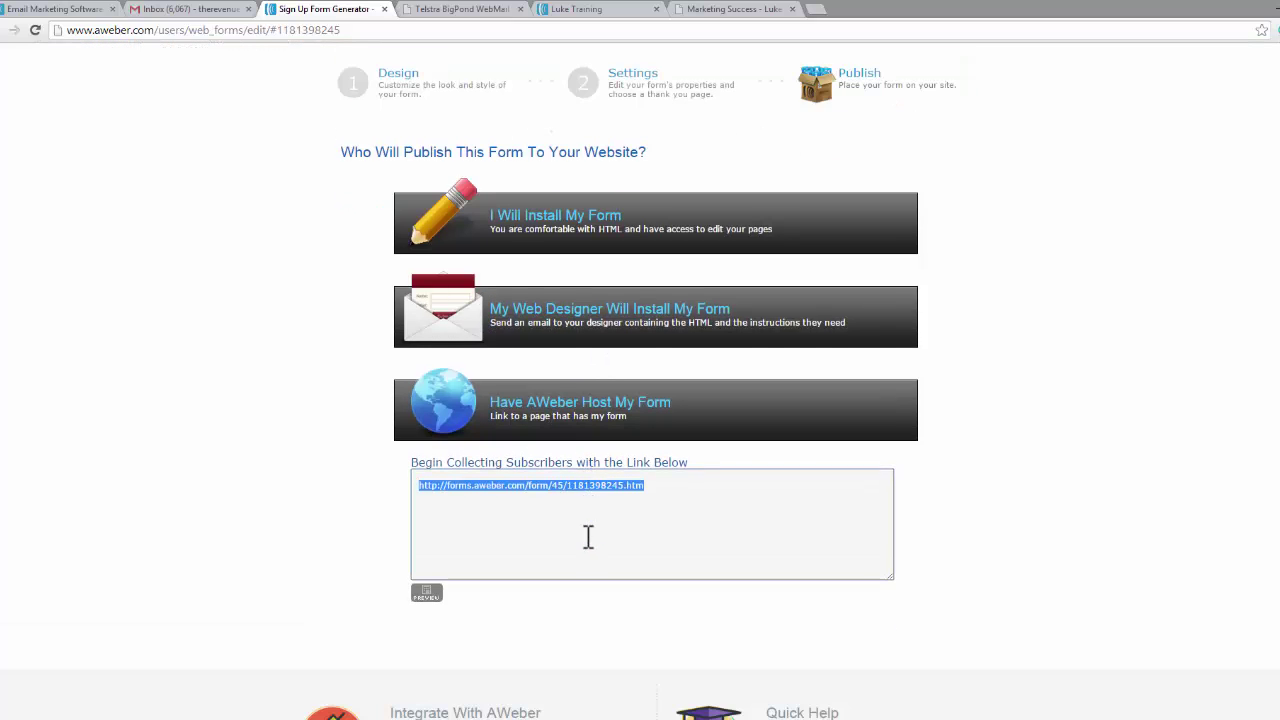
right_click(588, 536)
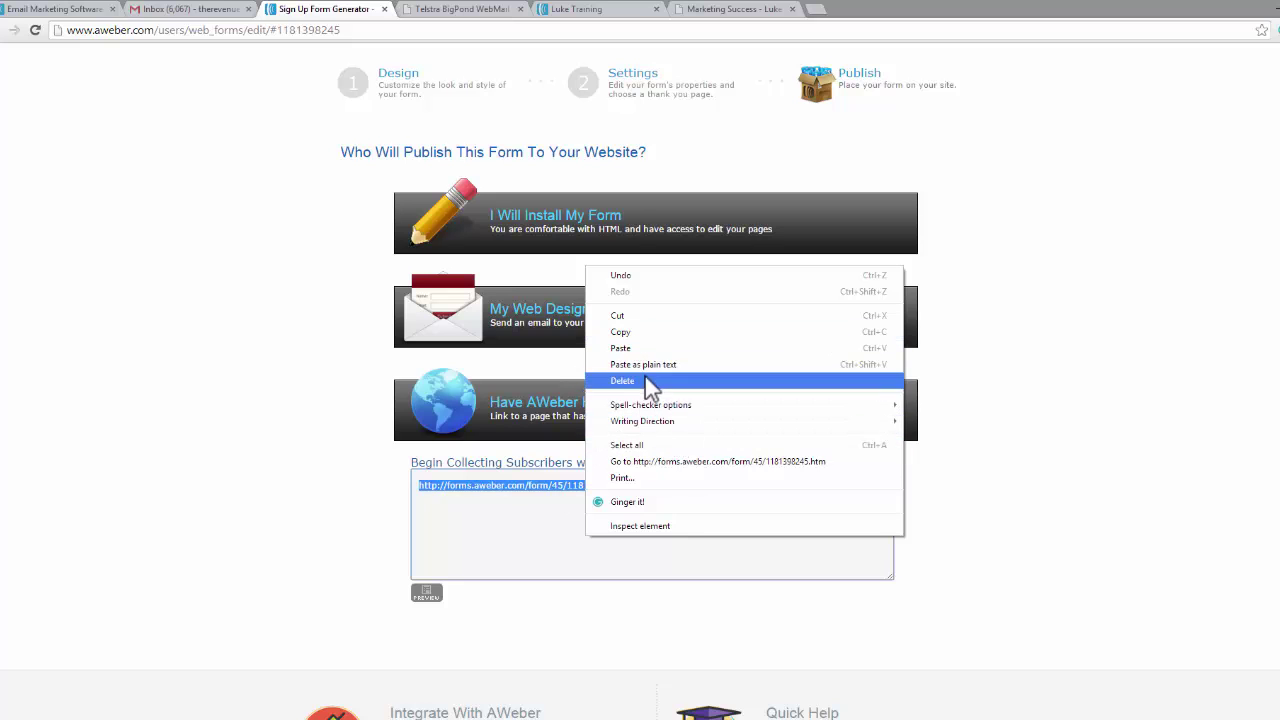
left_click(645, 333)
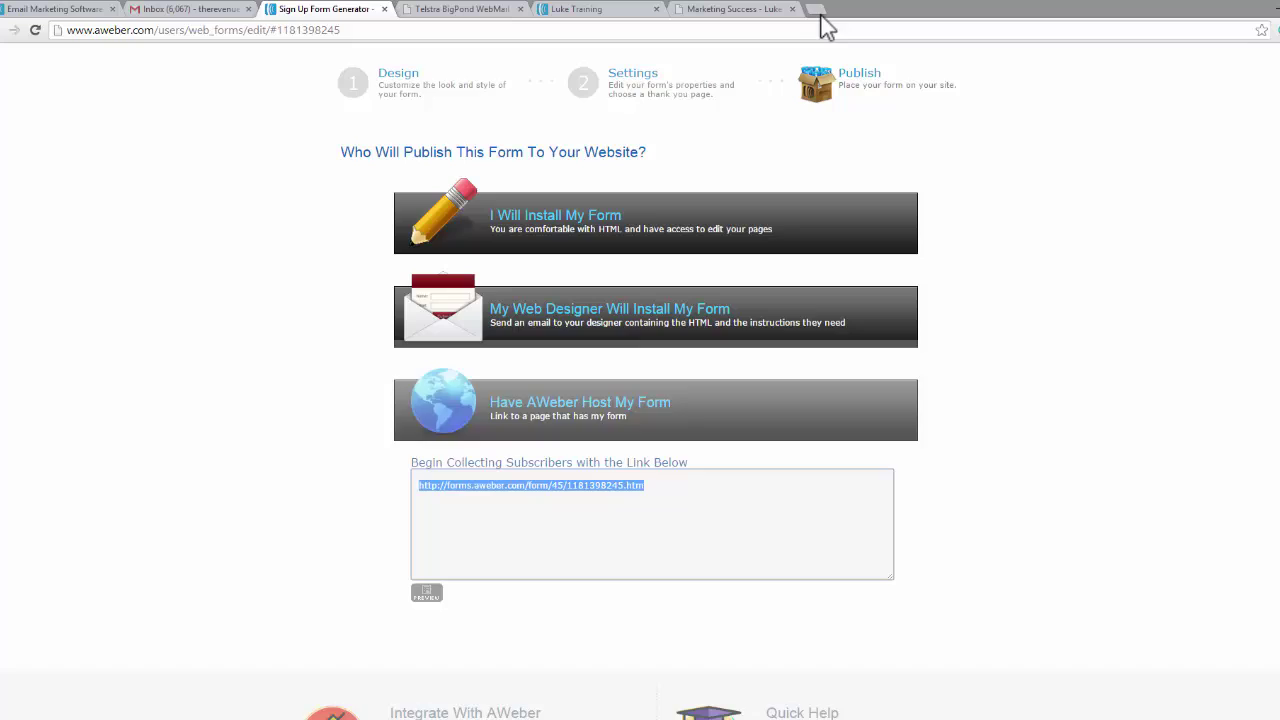
Open the copied form link in a new browser tab.
left_click(818, 10)
right_click(324, 30)
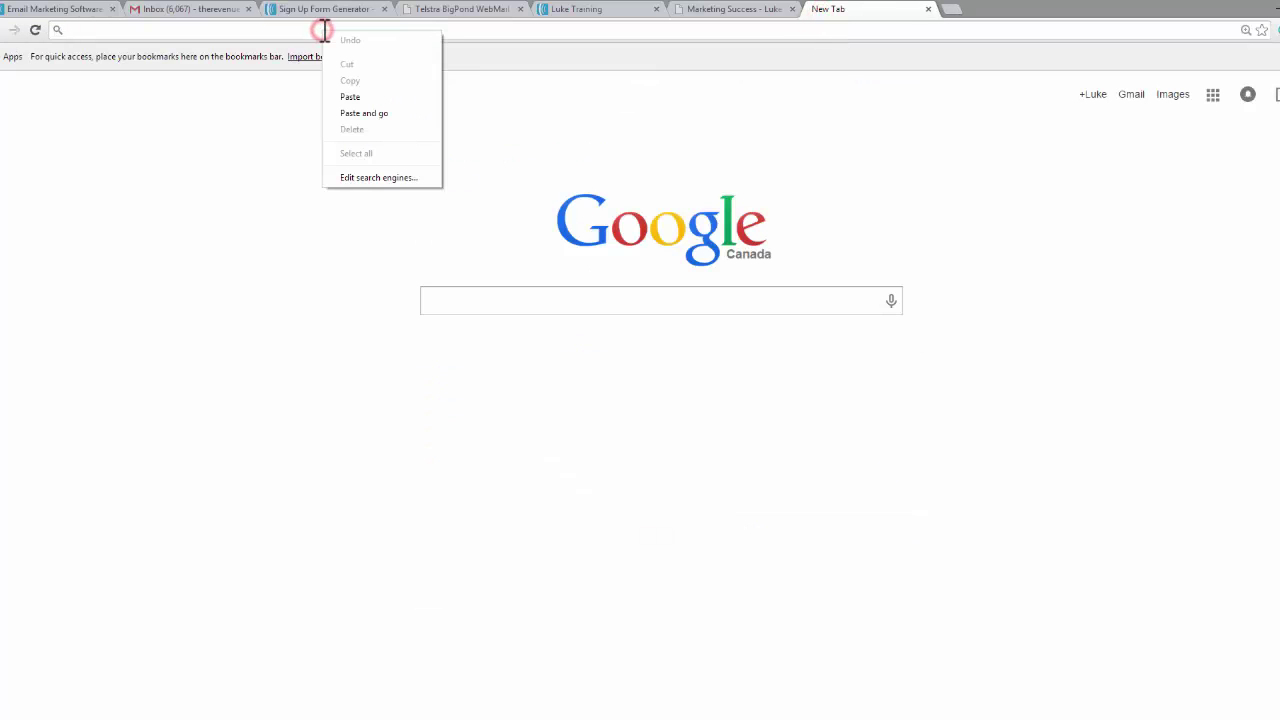
left_click(346, 97)
key("Return")
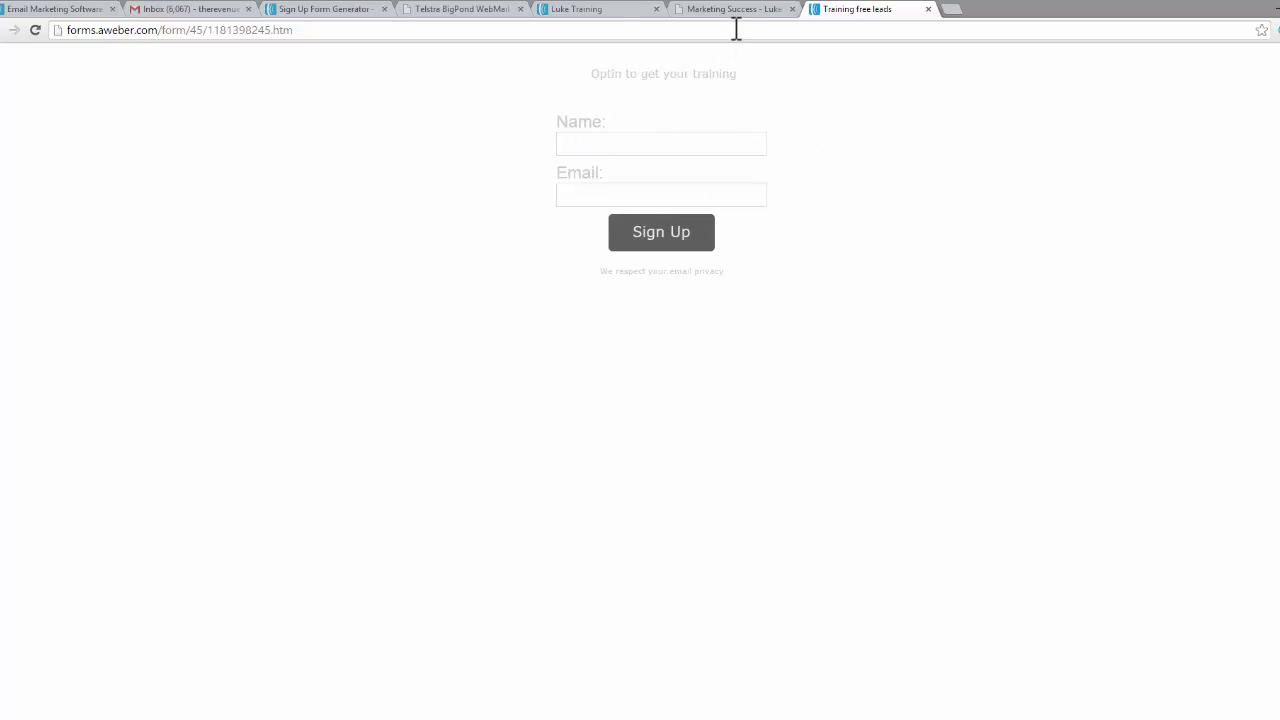
Return to the form generator page and open the List Settings of My First List.
left_click(337, 10)
scroll(335, 112, "up", 3)
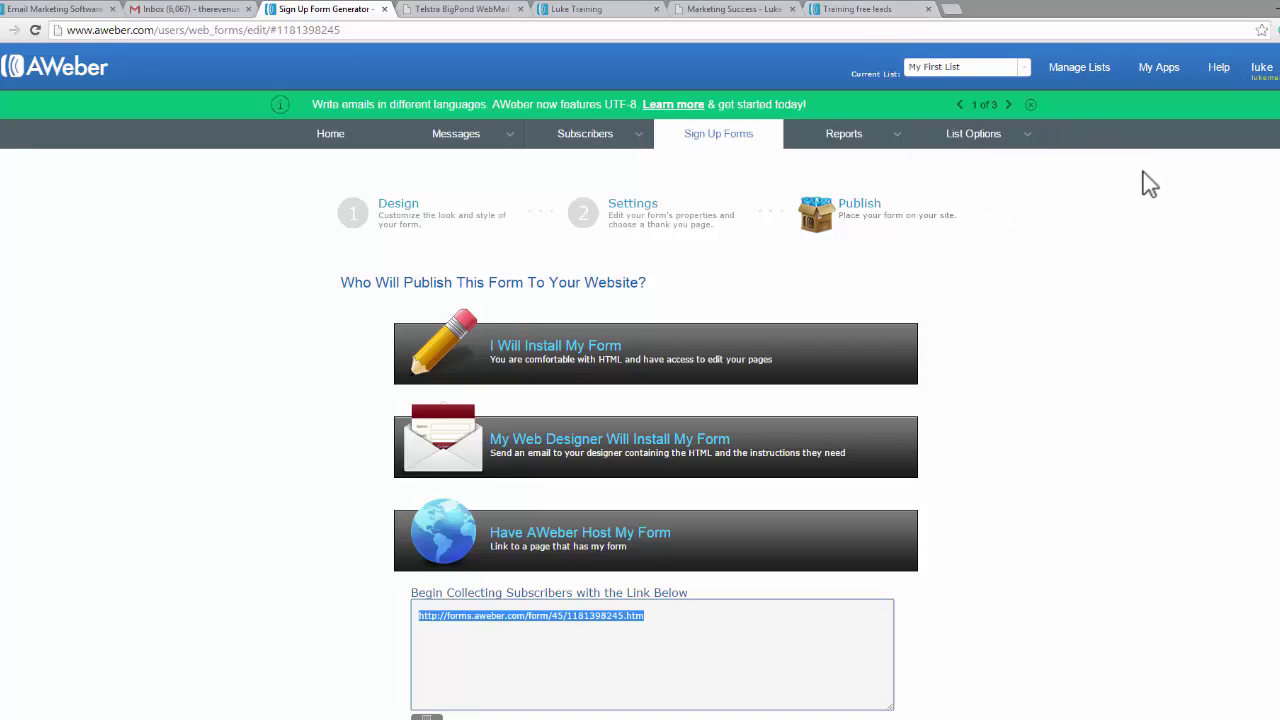
mouse_move(1018, 148)
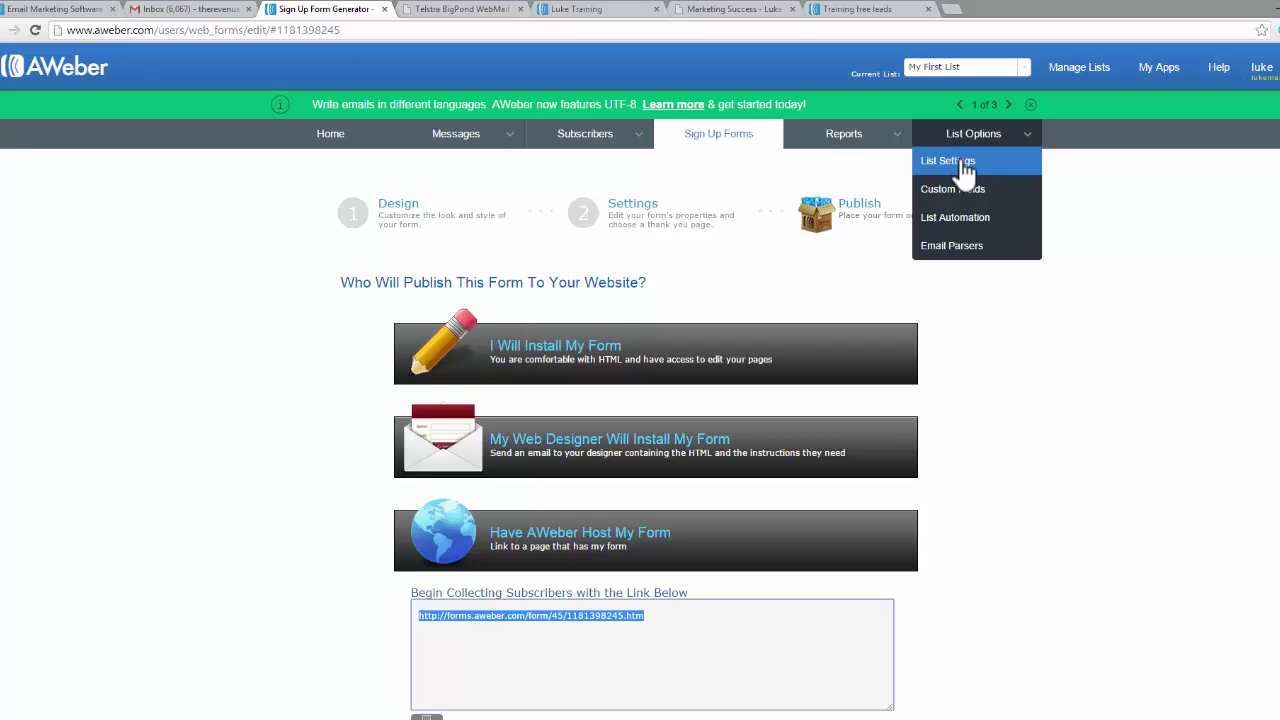
left_click(962, 165)
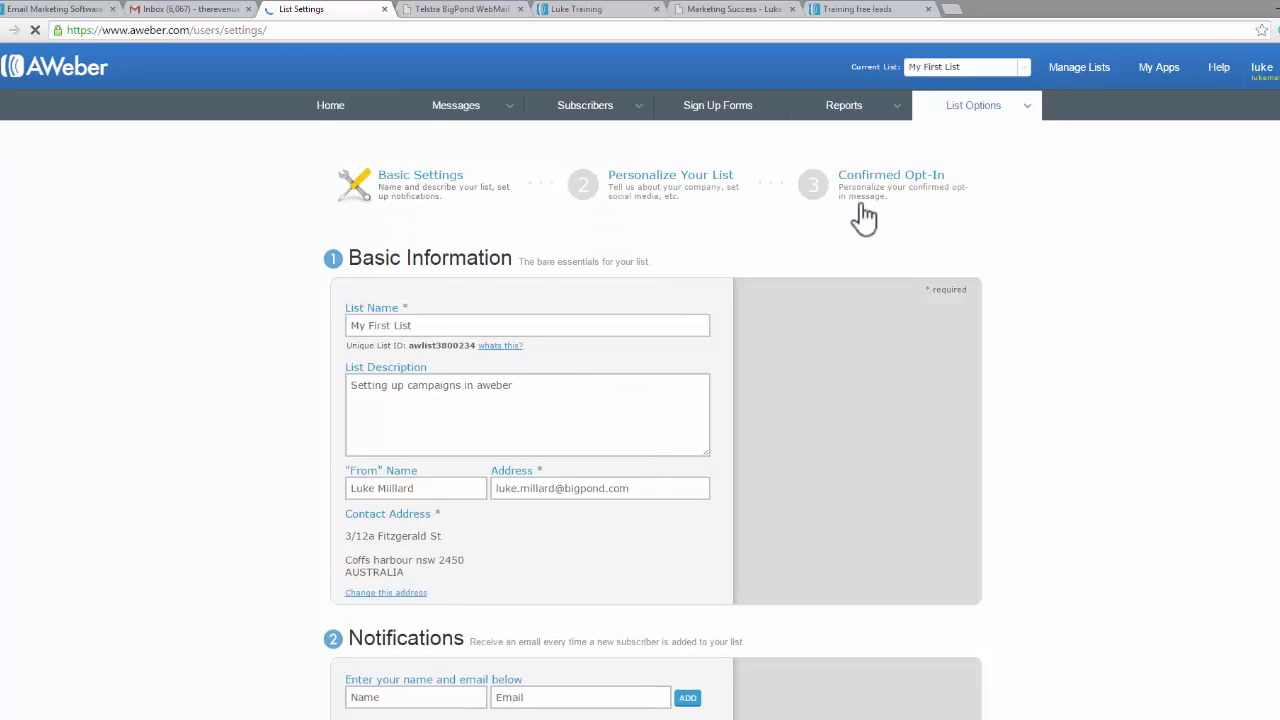
Look over the list's basic information, notifications and the Personalize Your List settings.
scroll(823, 266, "down", 3)
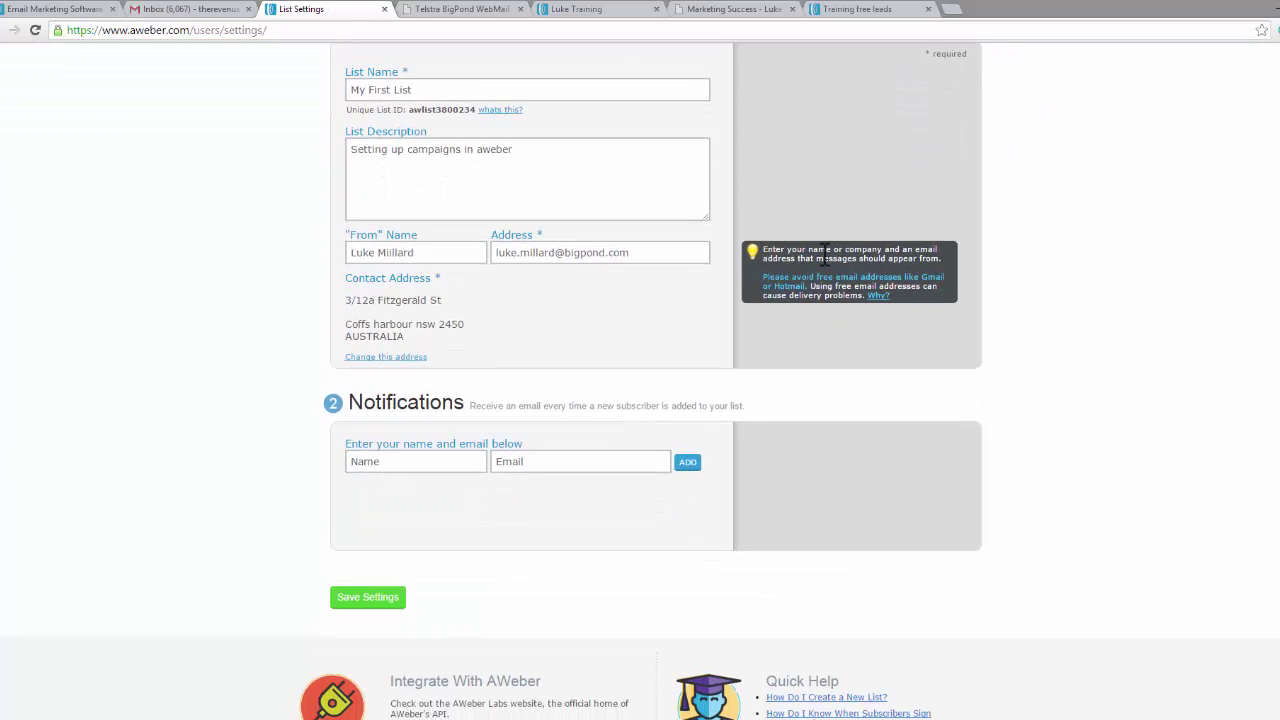
scroll(823, 260, "up", 3)
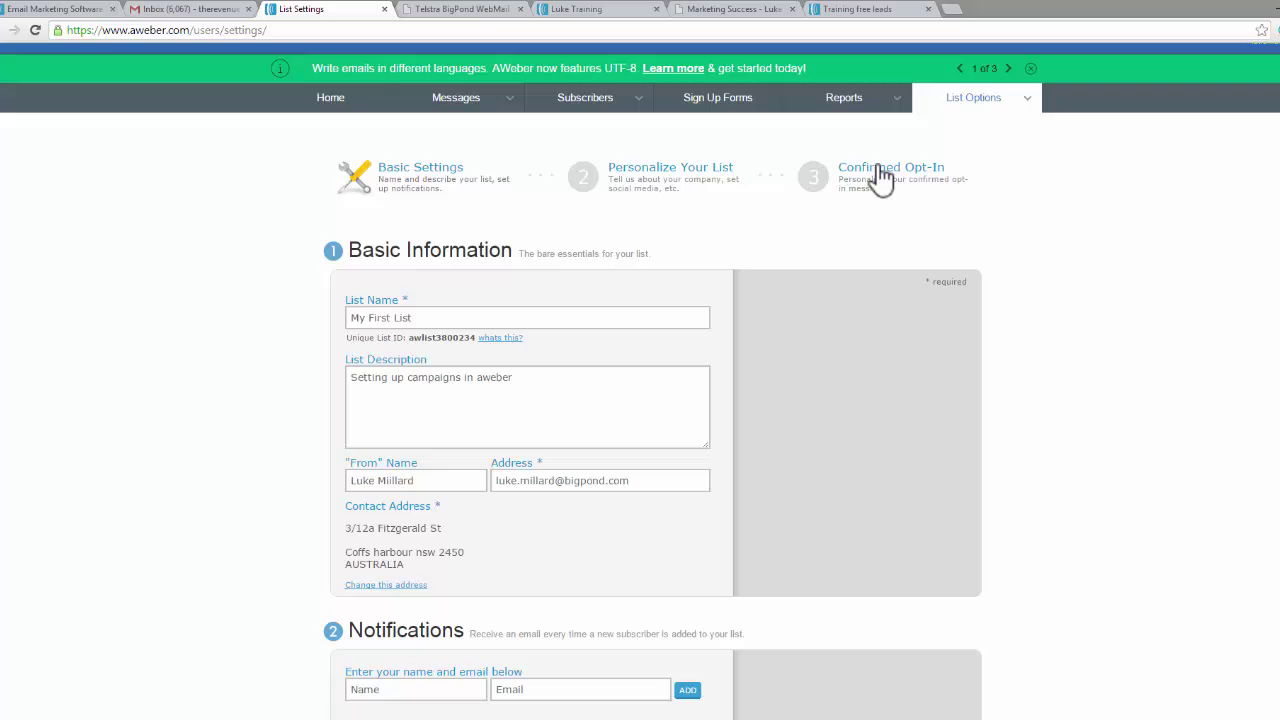
left_click(708, 172)
scroll(737, 238, "down", 3)
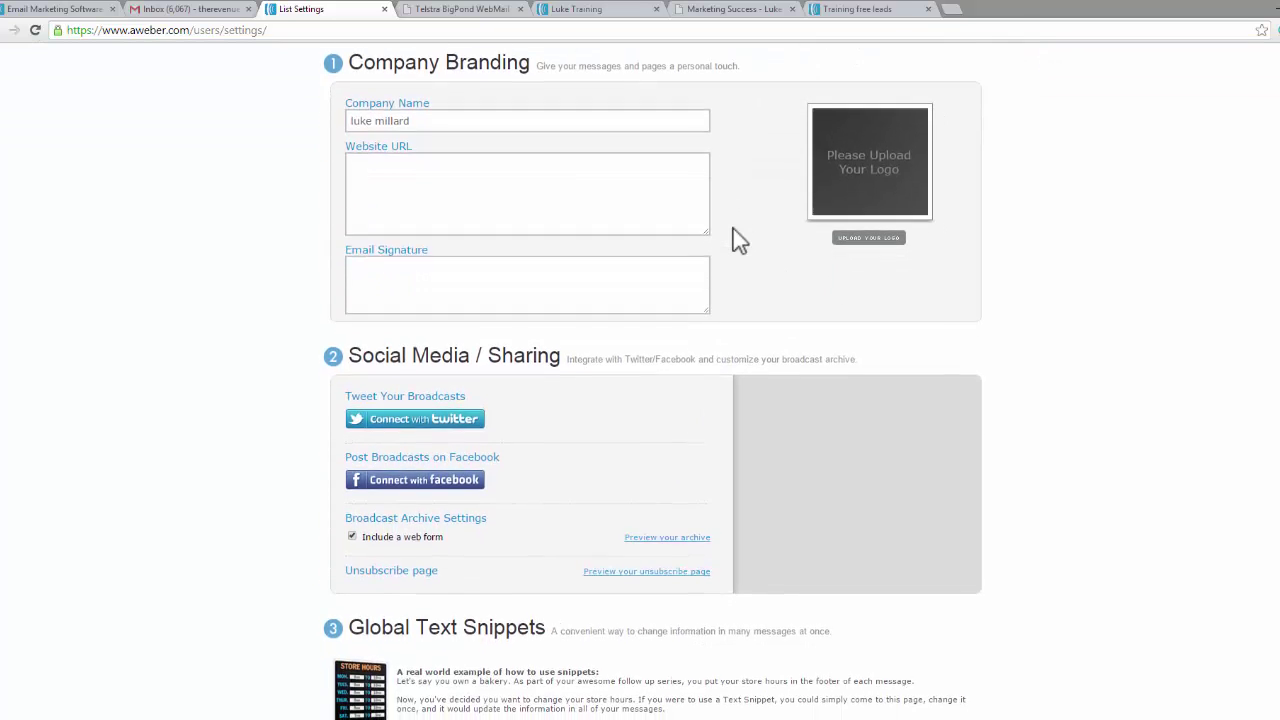
scroll(745, 236, "up", 2)
Open the list's Confirmed Opt-In settings and examine the confirmation message.
left_click(862, 150)
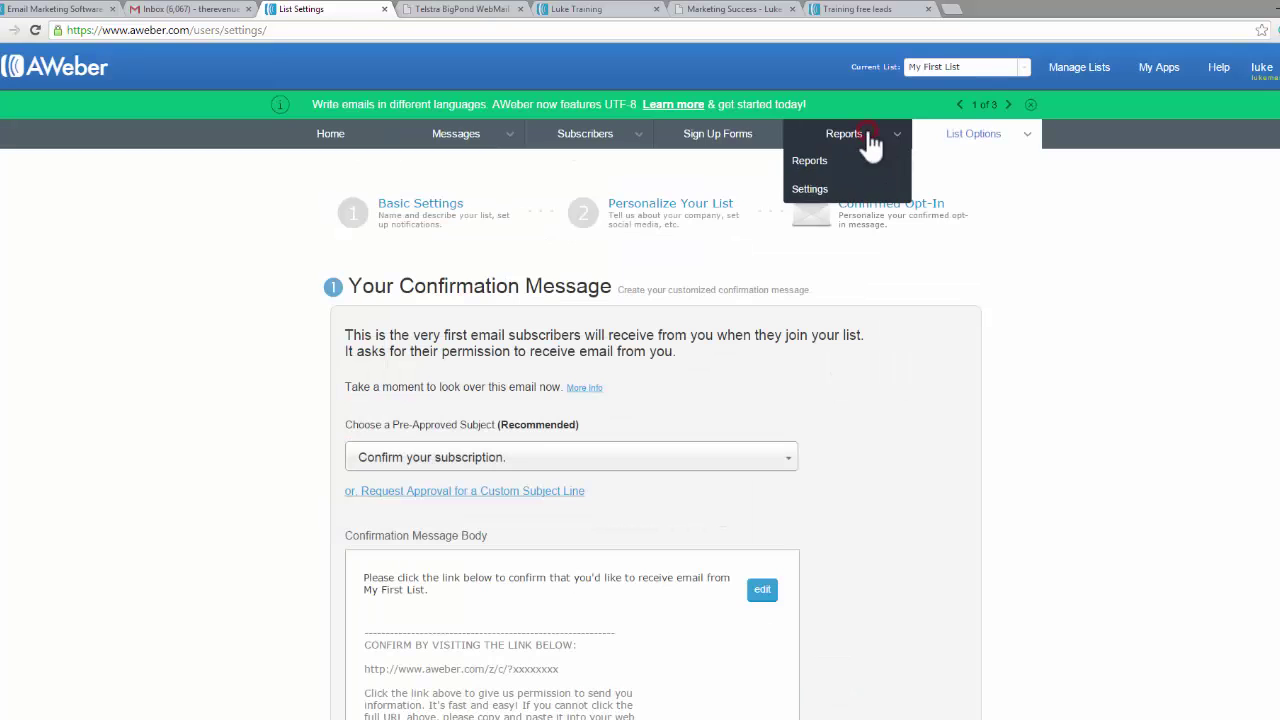
scroll(955, 319, "down", 2)
left_click_drag(945, 268, 940, 347)
scroll(941, 351, "down", 1)
left_click(972, 350)
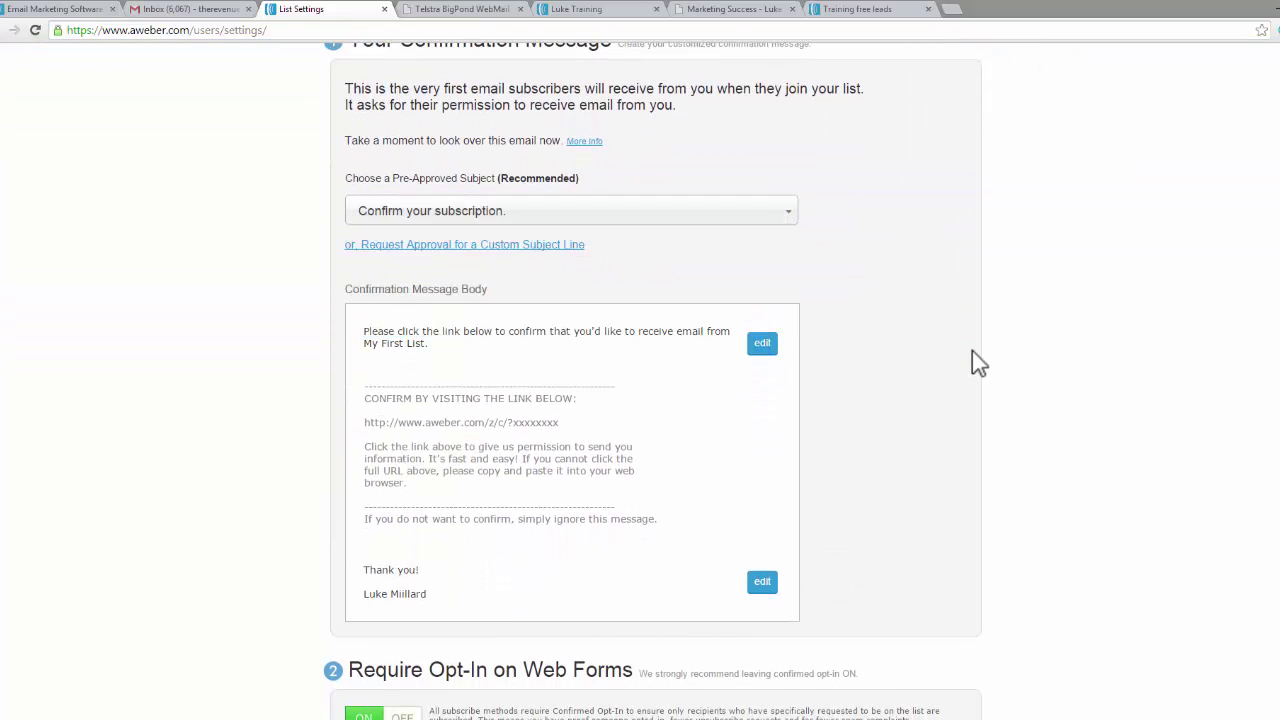
Turn off the Confirmed Opt-In requirement for web forms and save the list settings.
scroll(972, 350, "down", 2)
scroll(972, 352, "down", 2)
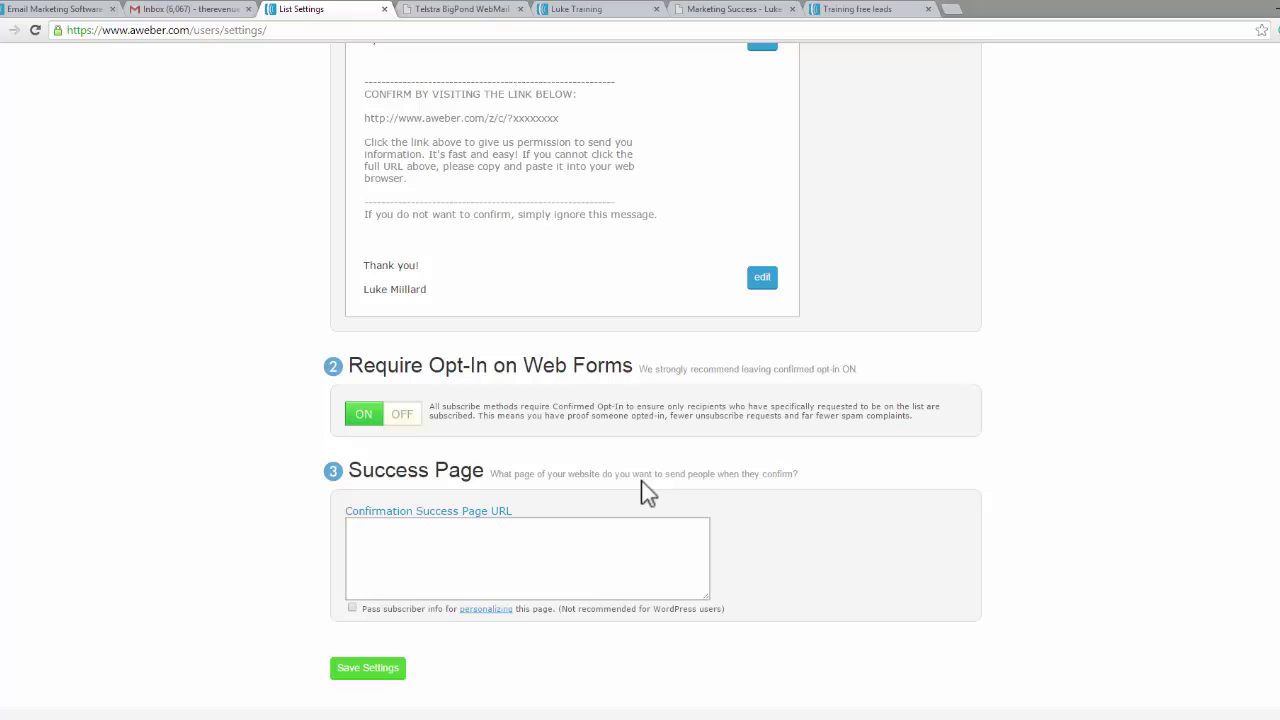
left_click(377, 422)
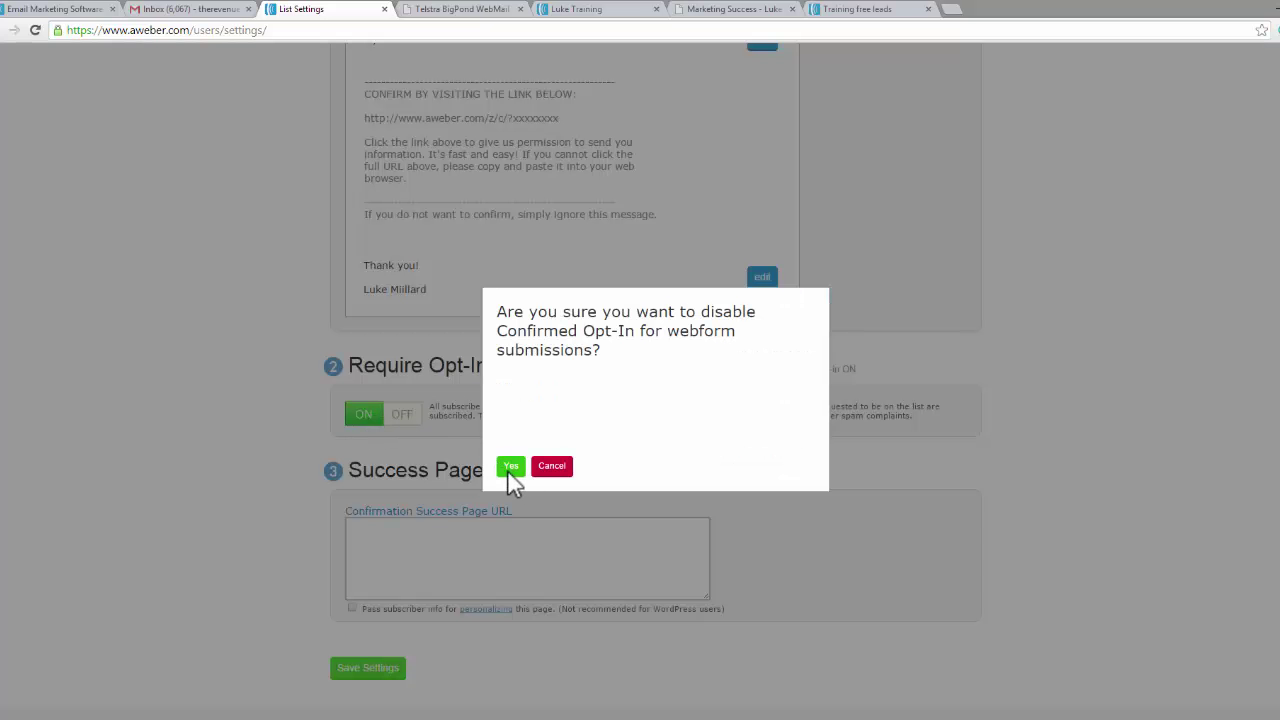
left_click(498, 465)
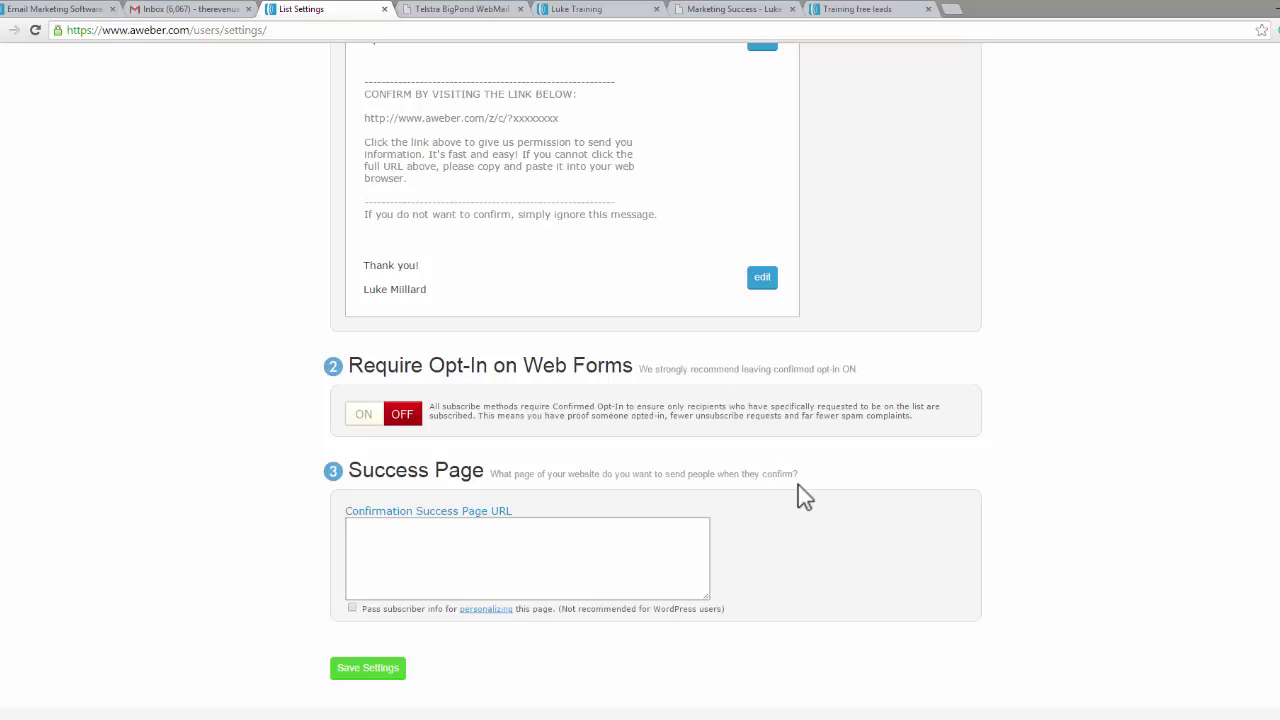
scroll(798, 485, "down", 1)
left_click(588, 522)
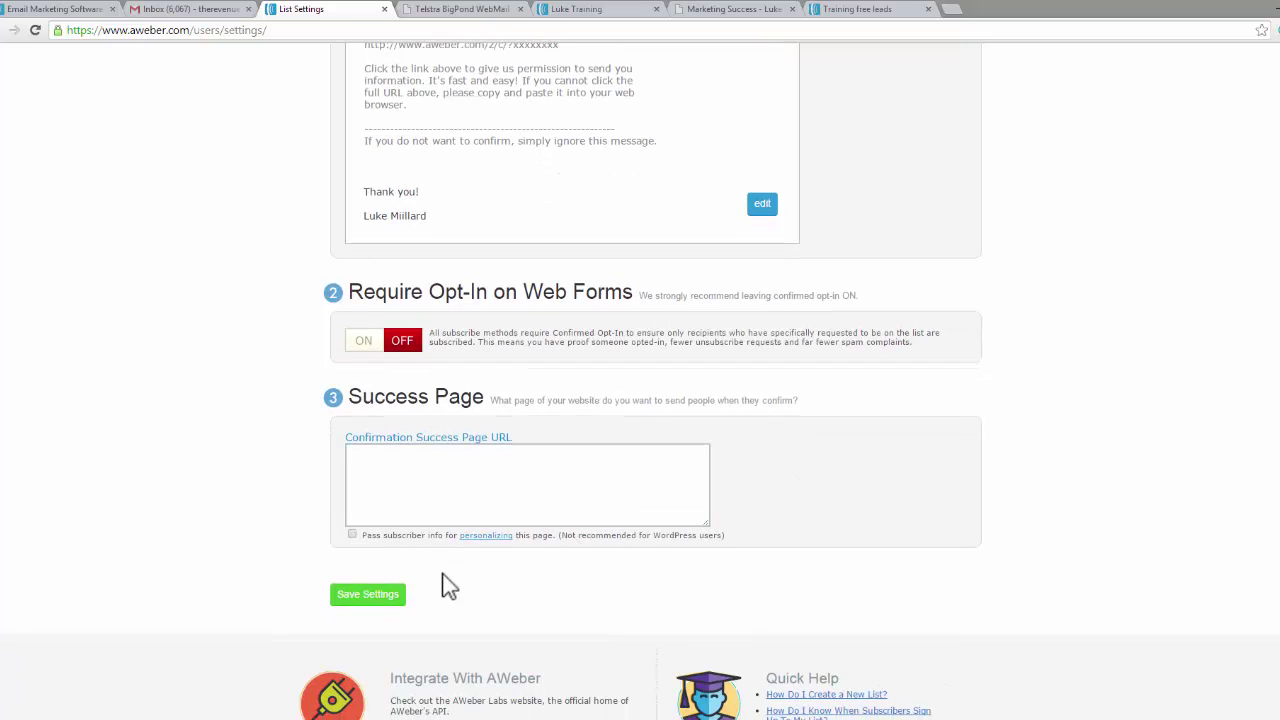
left_click(383, 594)
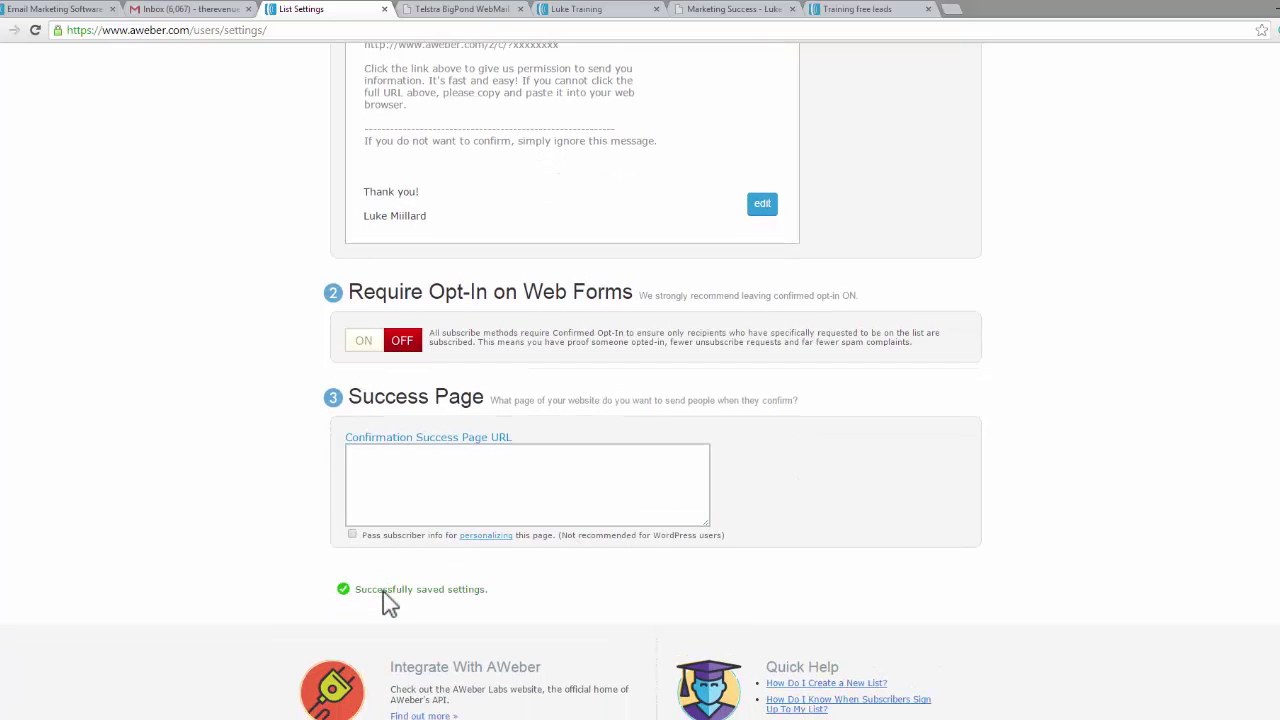
Open the Sign Up Forms page of My First List.
scroll(480, 477, "up", 5)
scroll(478, 487, "up", 2)
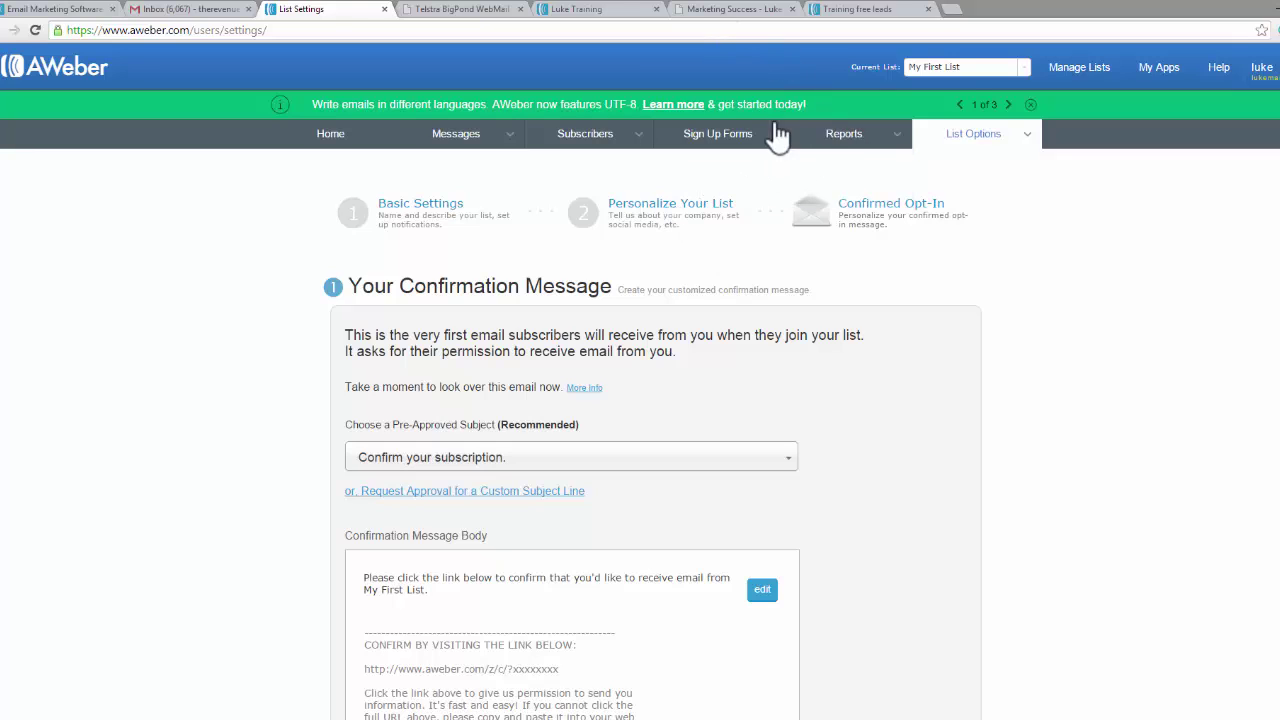
left_click(738, 140)
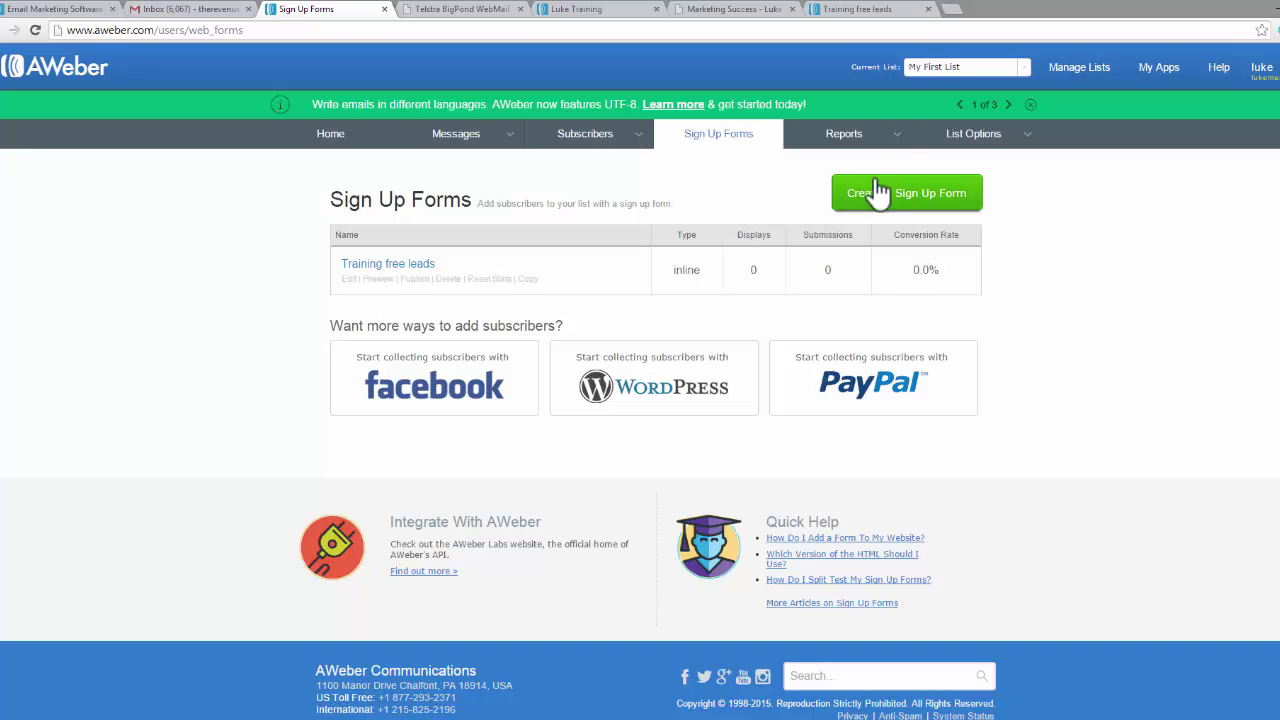
Copy the web address of the hosted Training free leads form and load it in a new browser tab.
left_click(613, 10)
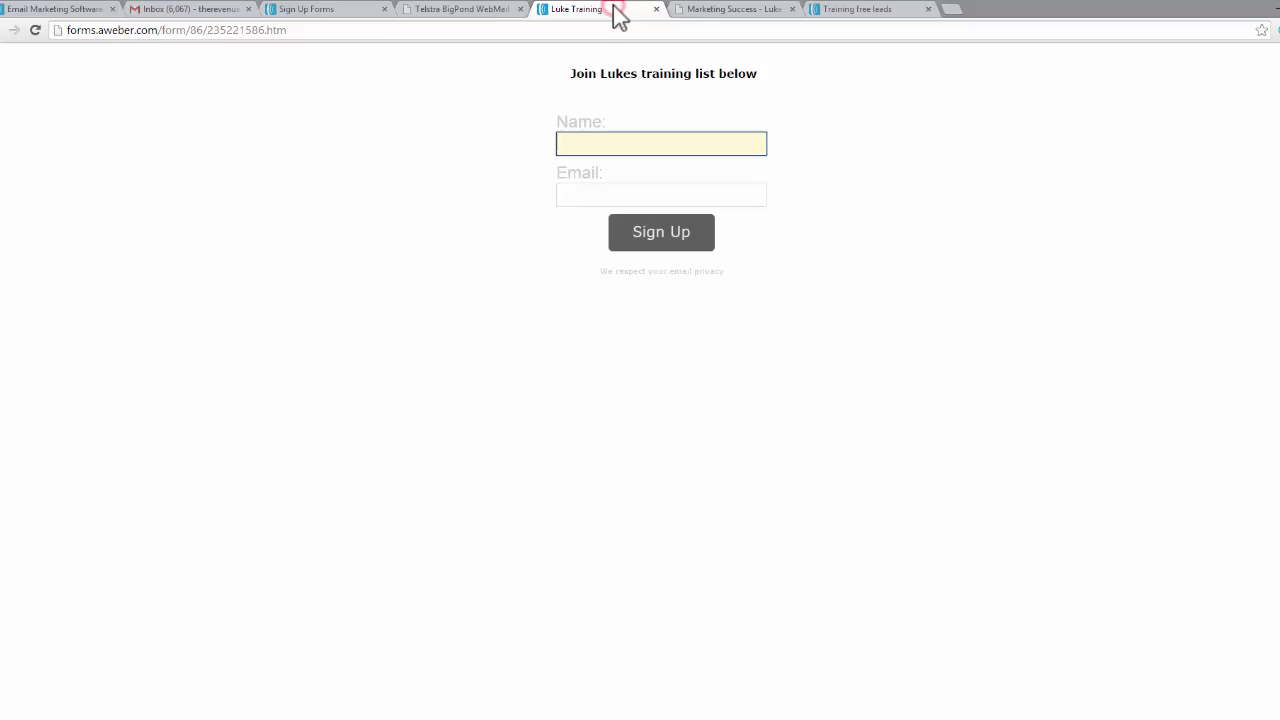
left_click(736, 10)
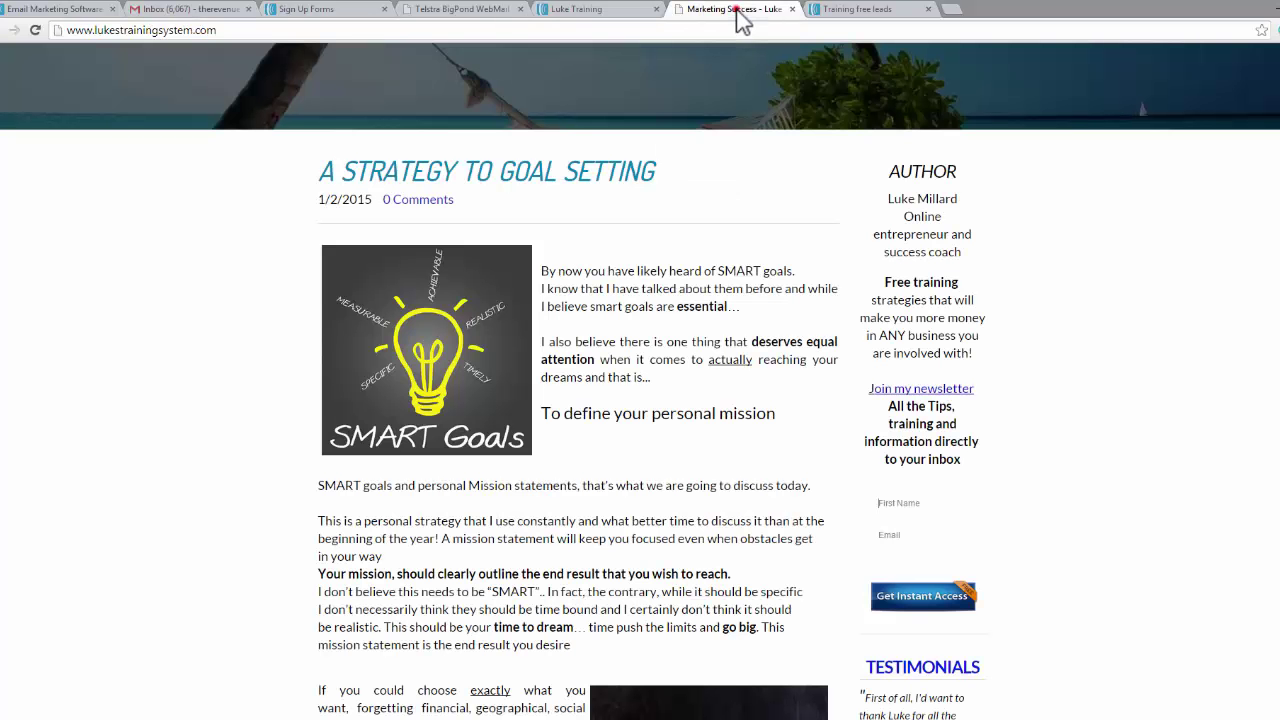
left_click(854, 10)
left_click(304, 31)
left_click_drag(306, 32, 70, 28)
right_click(74, 29)
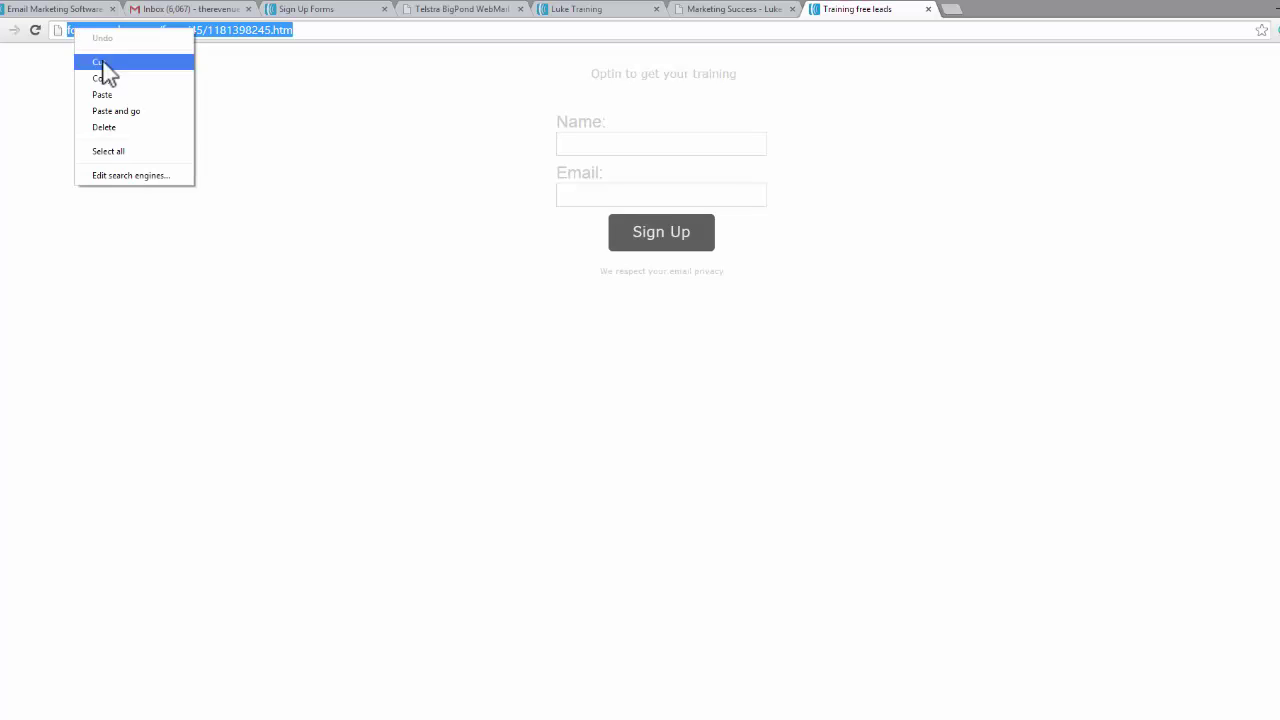
left_click(106, 77)
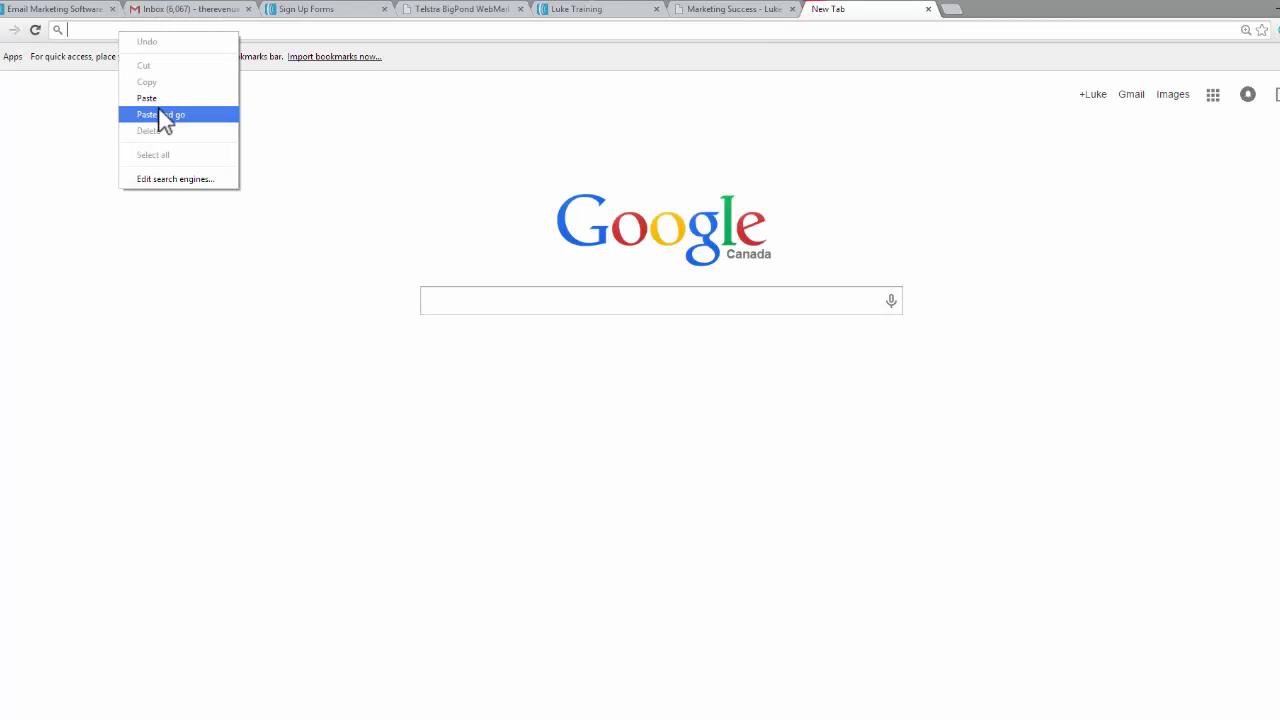
left_click(160, 115)
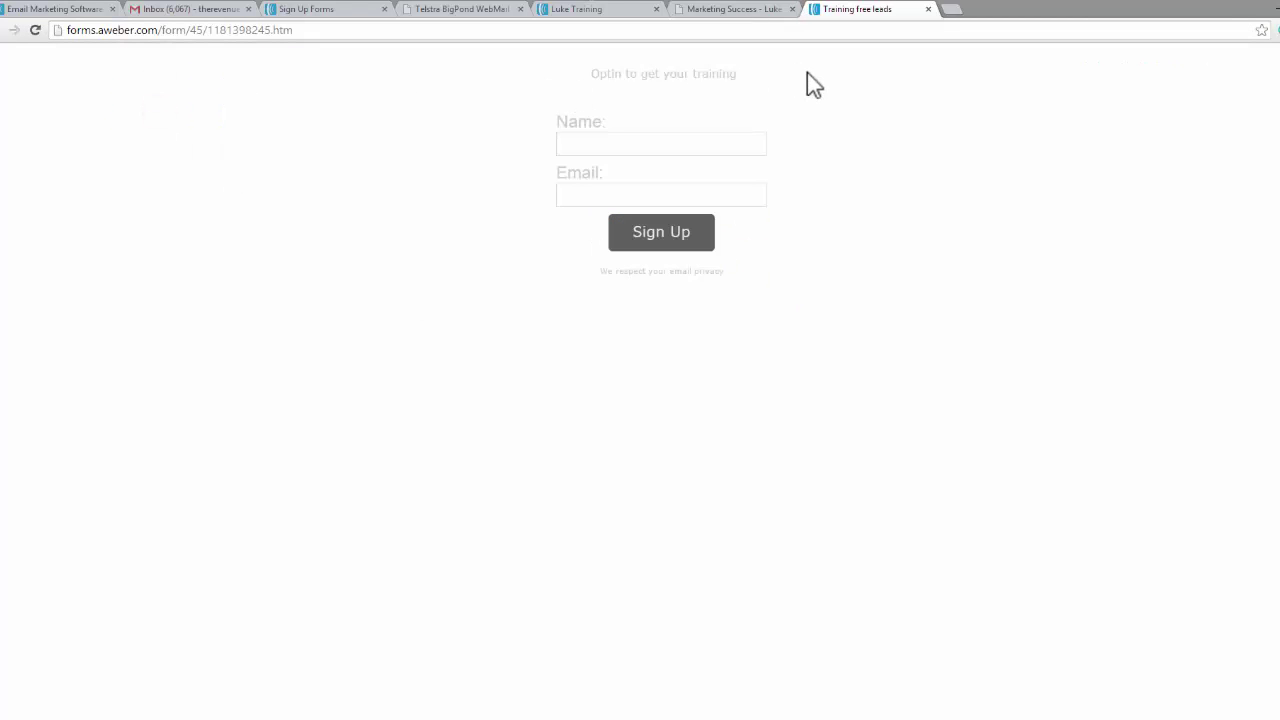
Fill in the subscriber's name and email on the Training free leads form and submit the sign-up.
left_click(623, 141)
type("Luke")
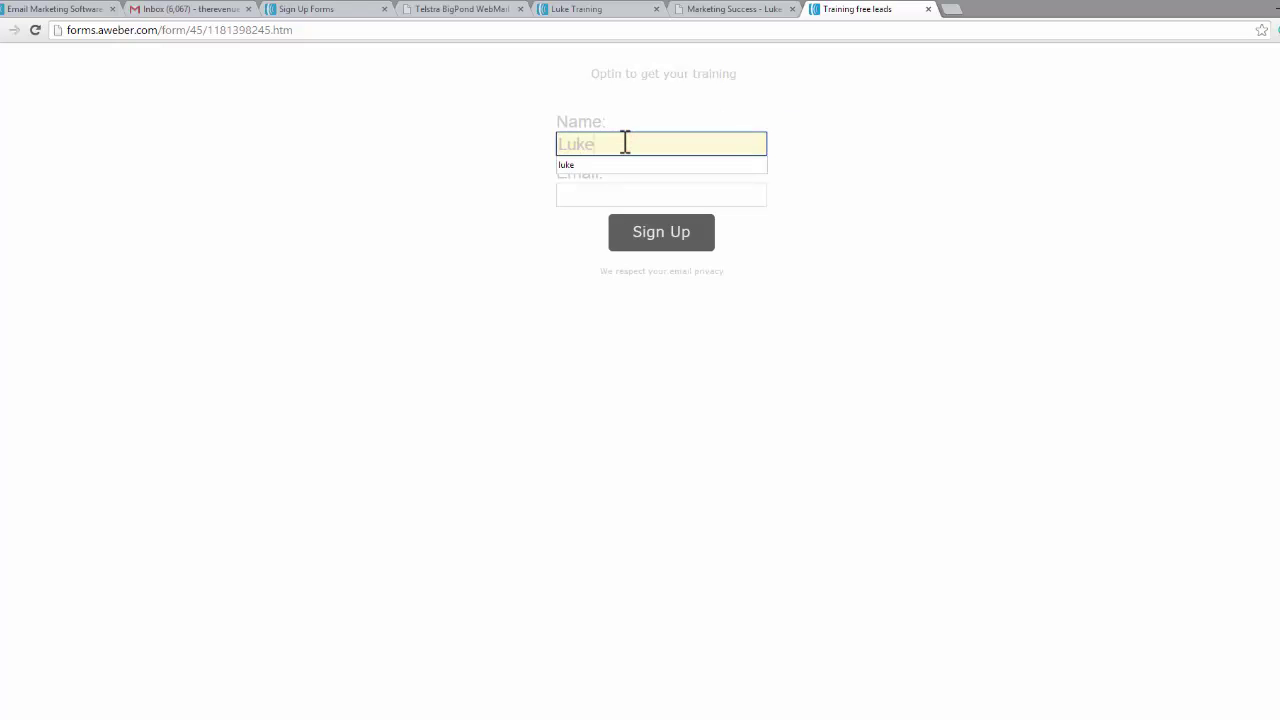
left_click(619, 168)
left_click(607, 200)
left_click(600, 233)
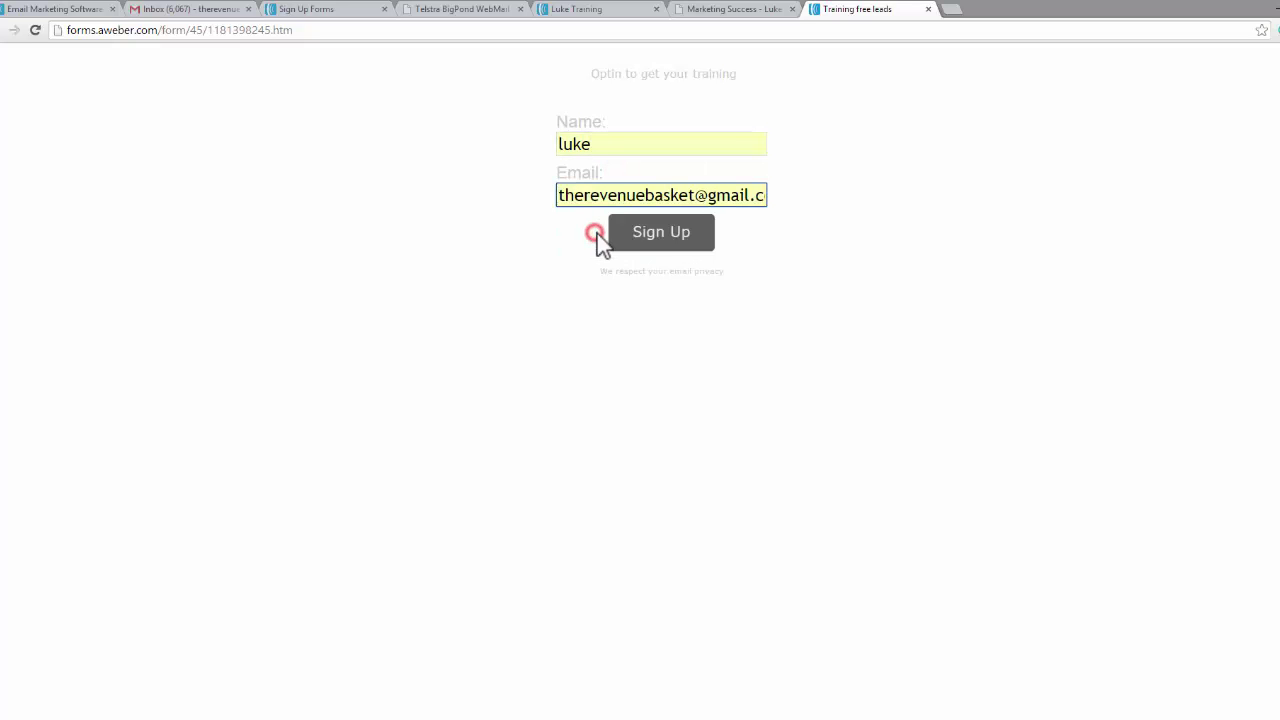
left_click(667, 240)
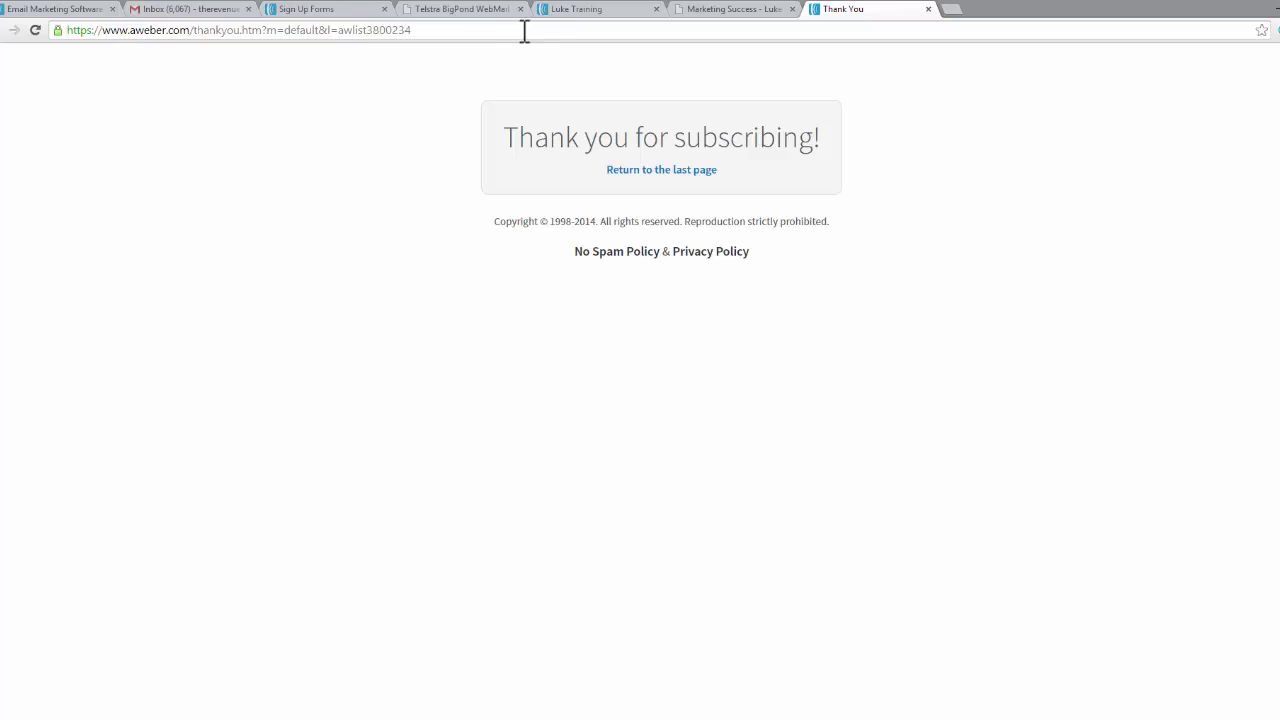
Open the AWeber account overview and examine the subscriber figures and the List Stats for My First List.
left_click(578, 9)
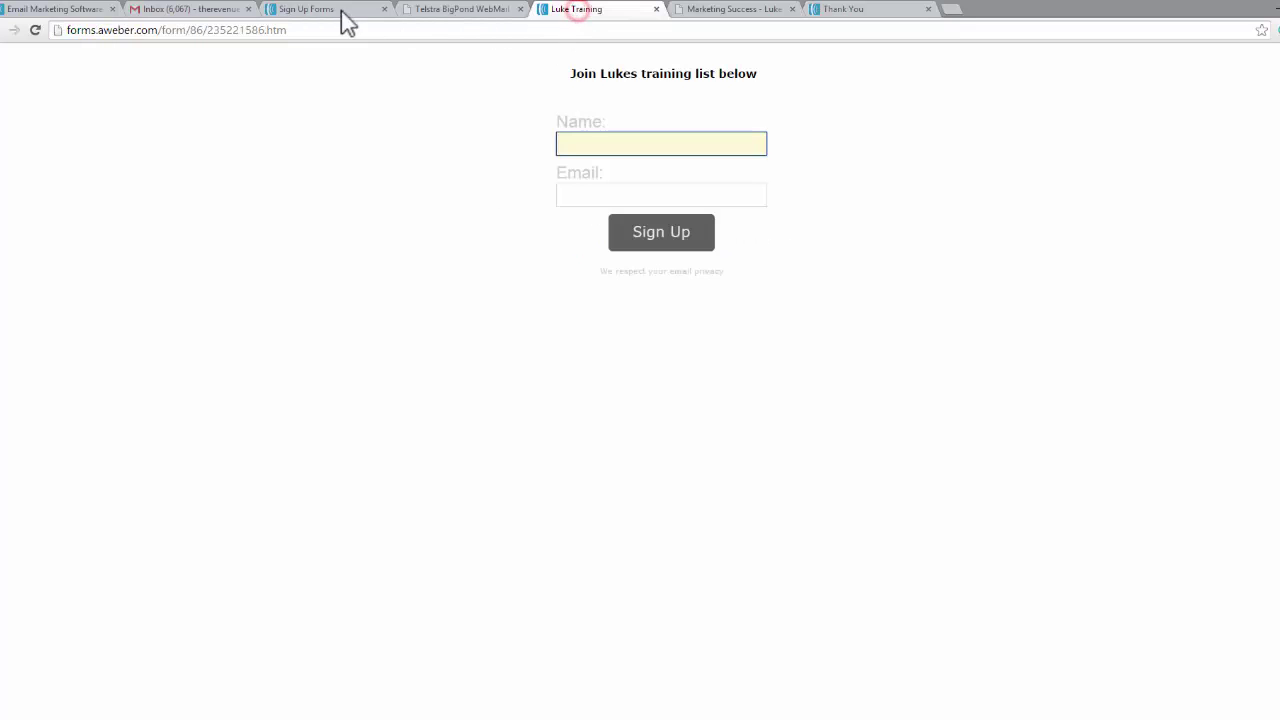
left_click(307, 14)
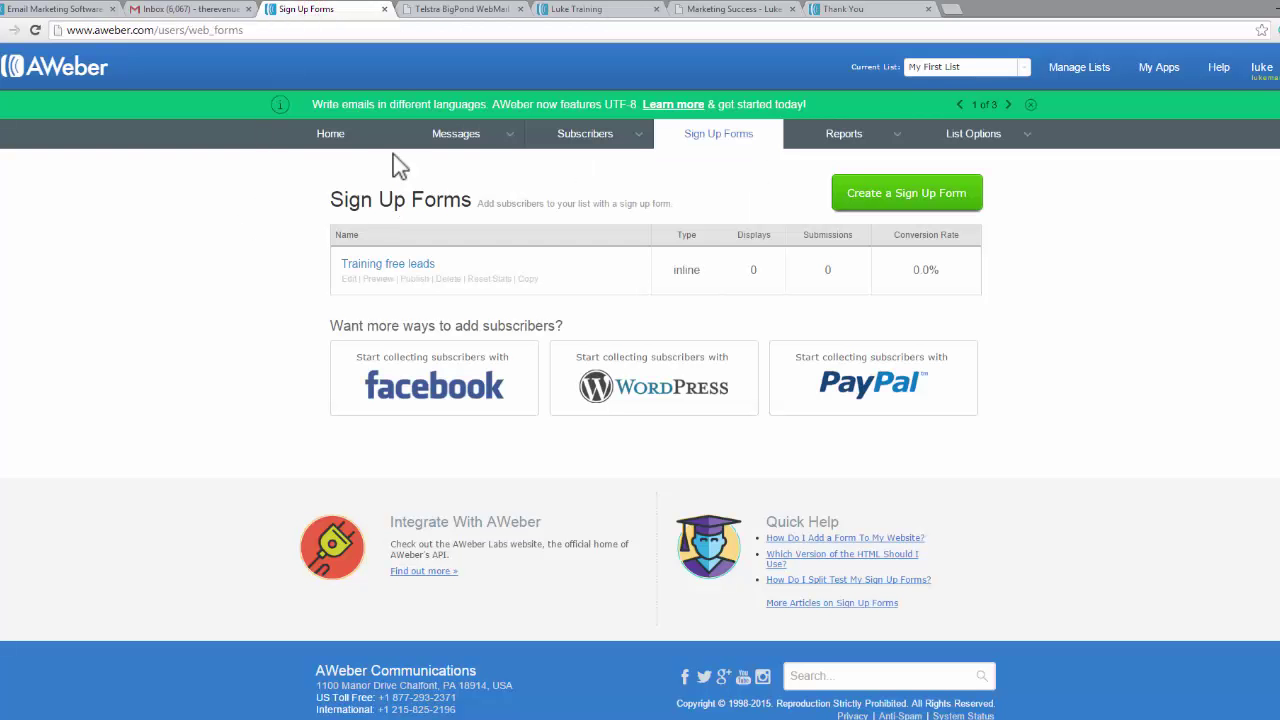
left_click(357, 147)
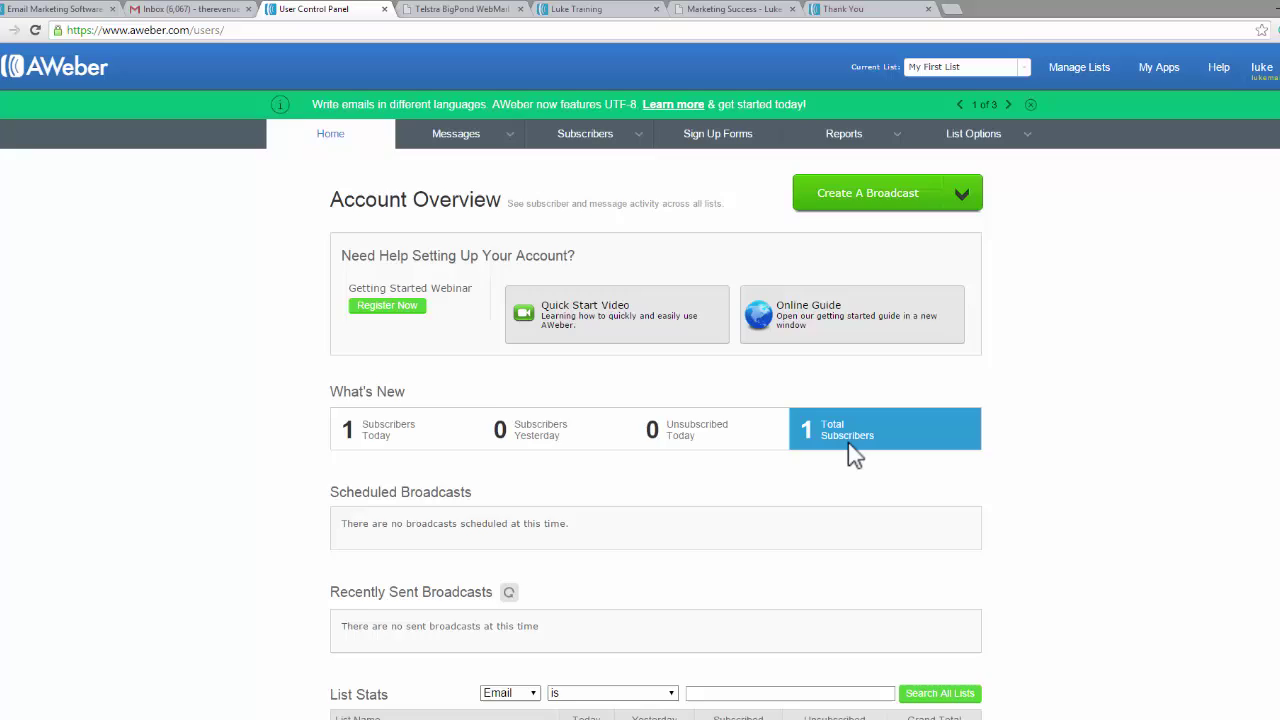
scroll(846, 450, "down", 3)
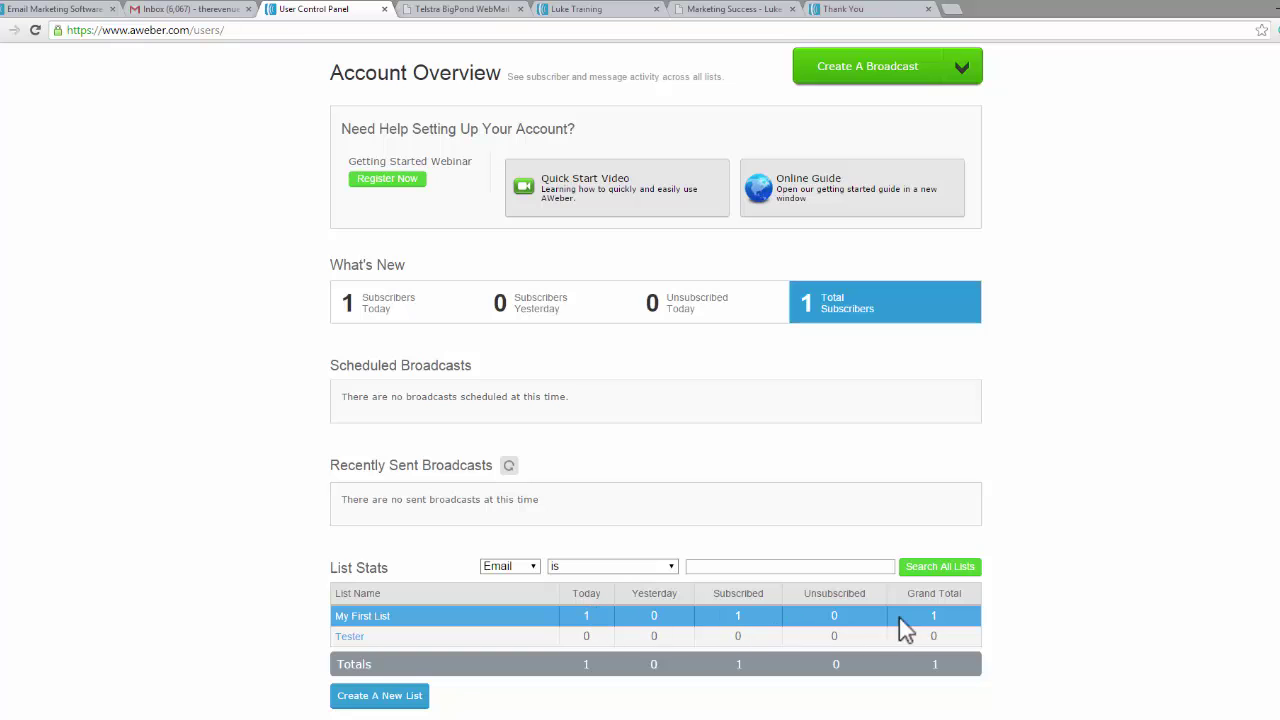
scroll(1106, 464, "down", 3)
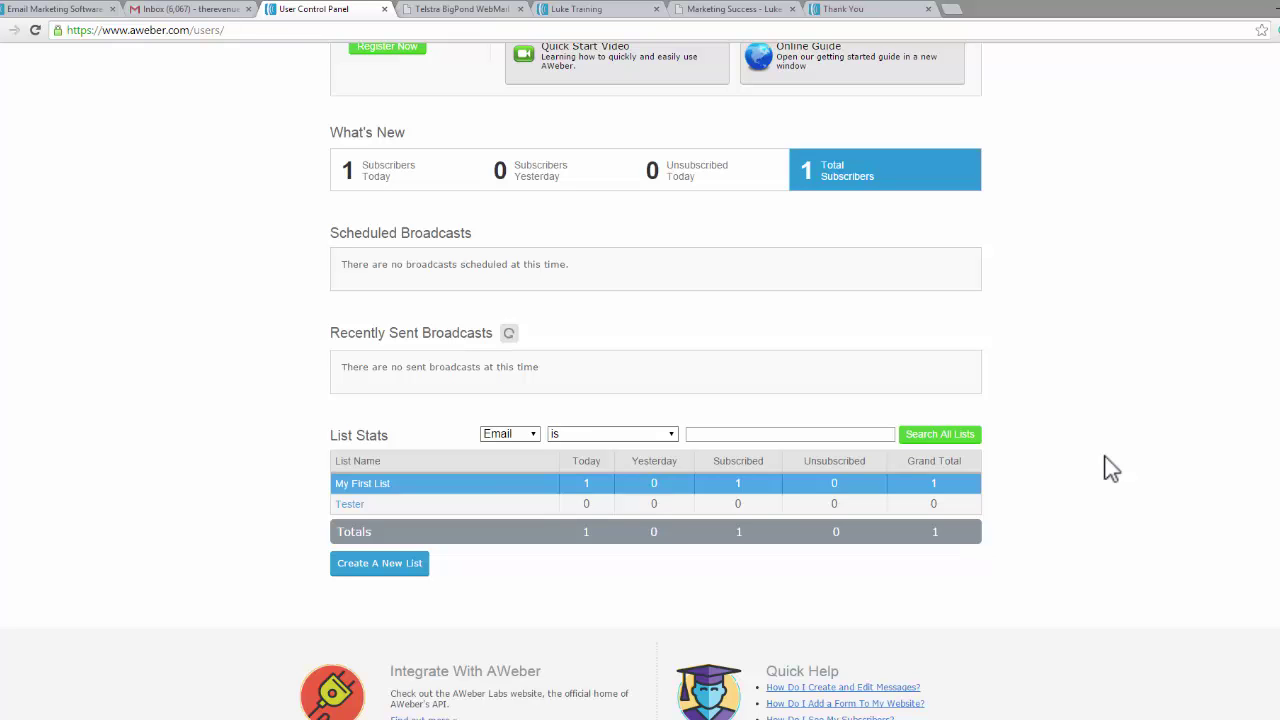
scroll(1106, 464, "up", 5)
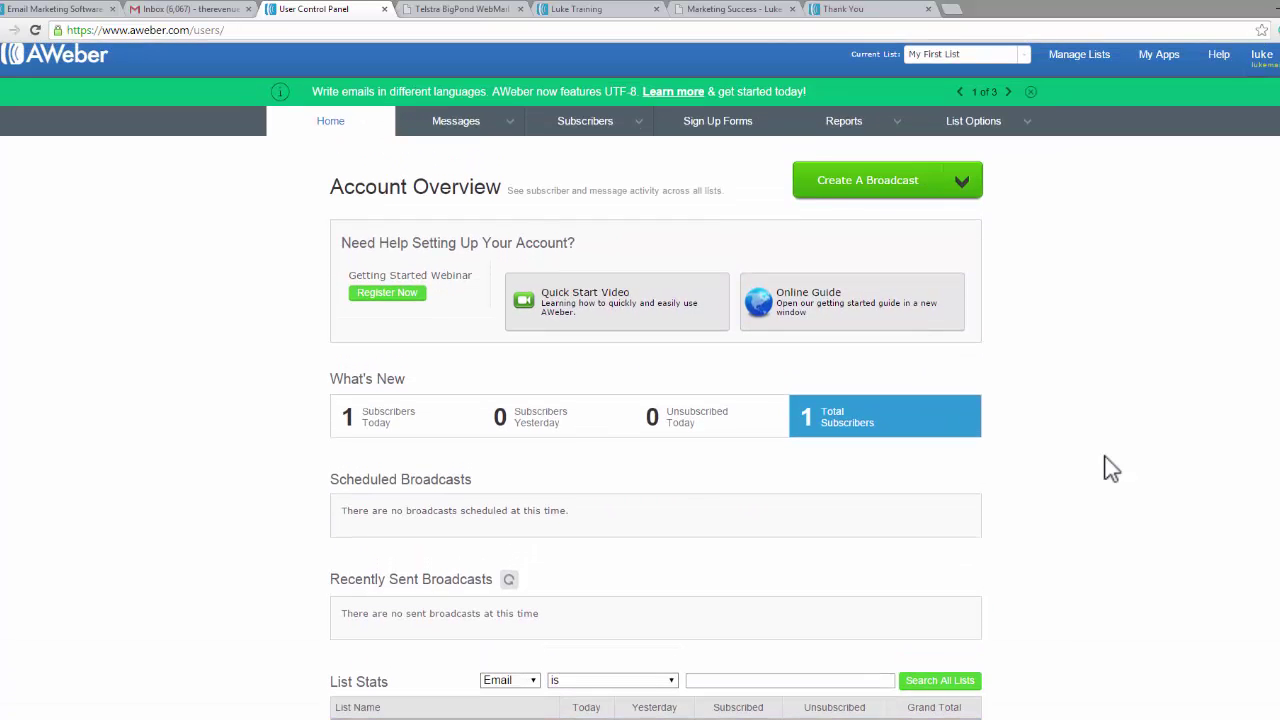
scroll(1110, 468, "down", 1)
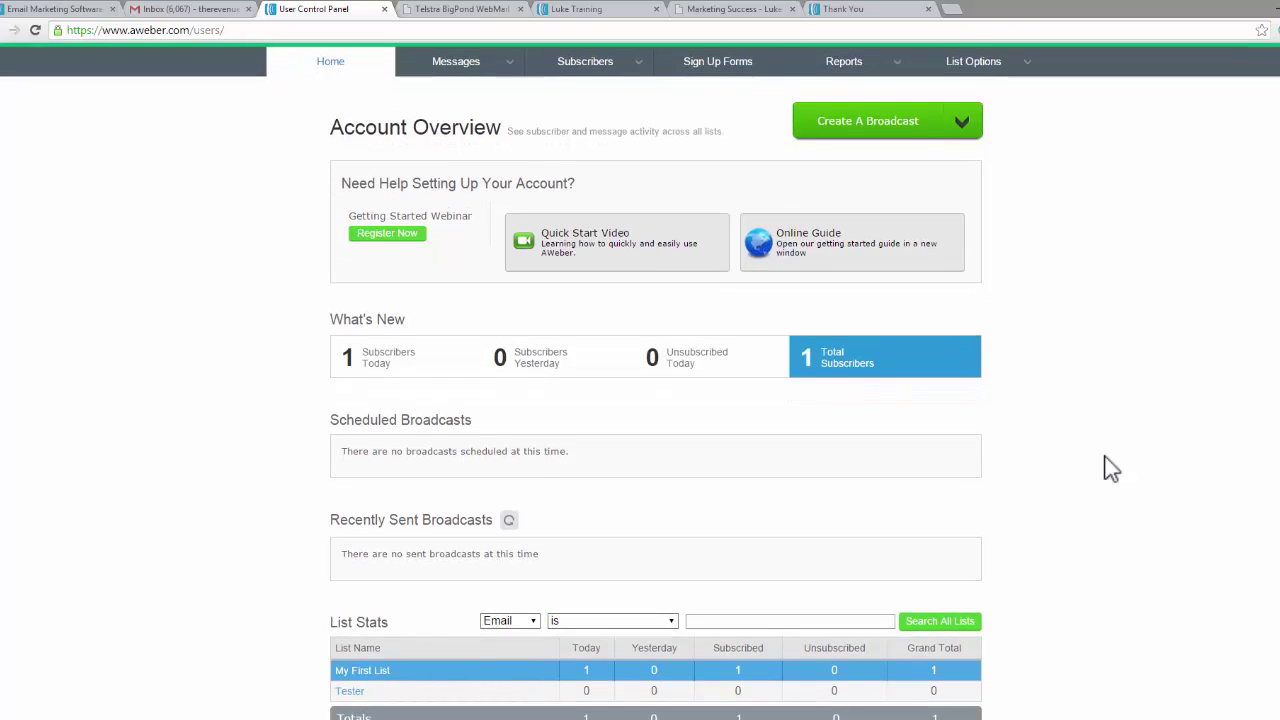
scroll(1110, 468, "up", 1)
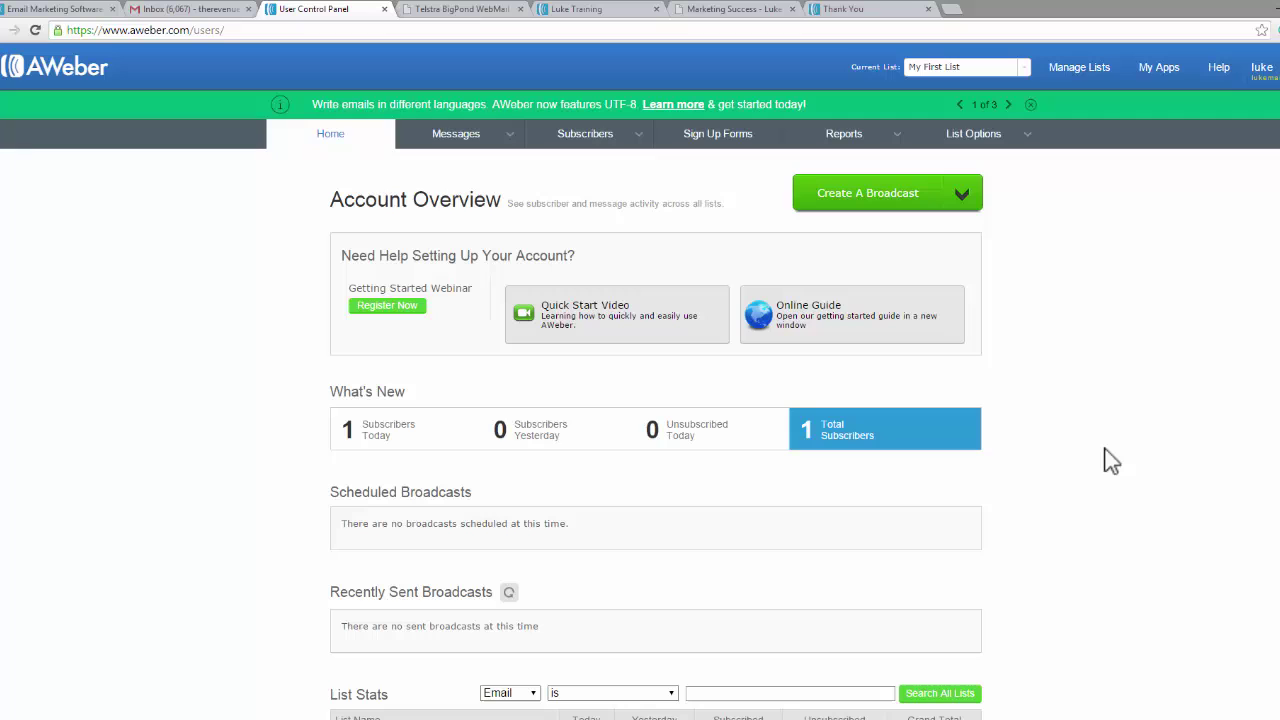
Go back from the thank-you page to the sign-up form, and return to the AWeber account overview.
left_click(838, 12)
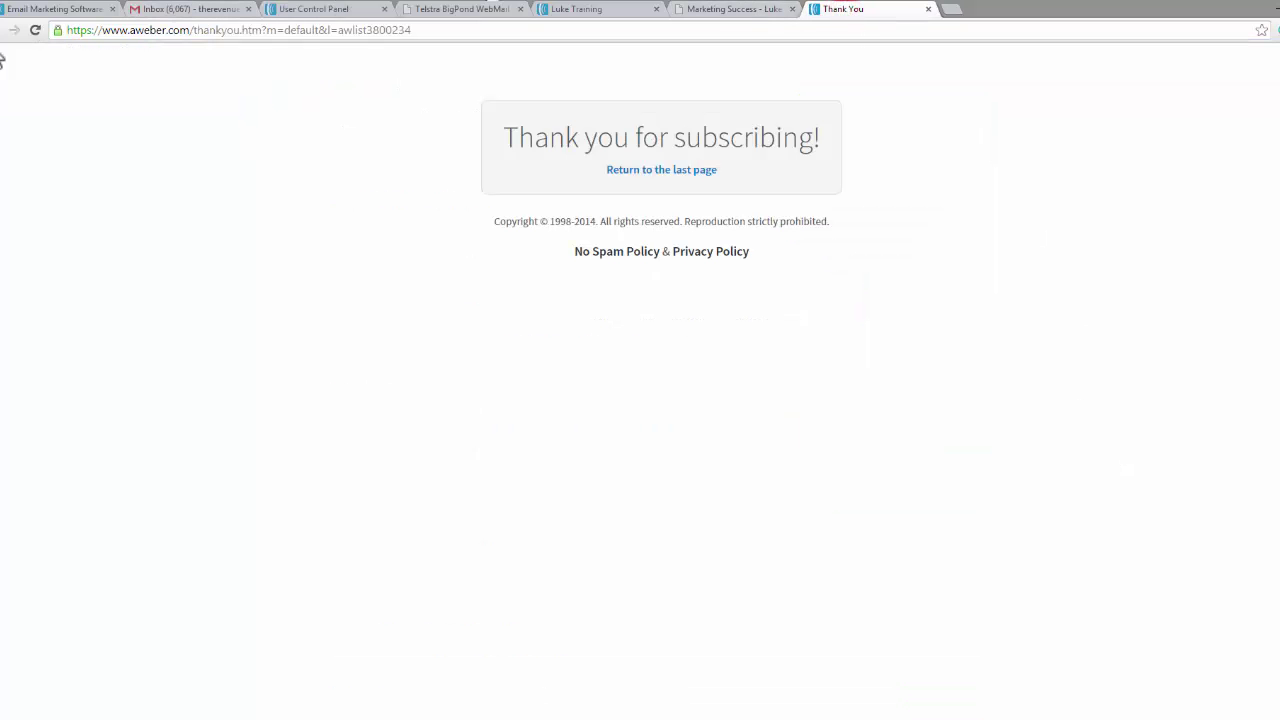
left_click(14, 30)
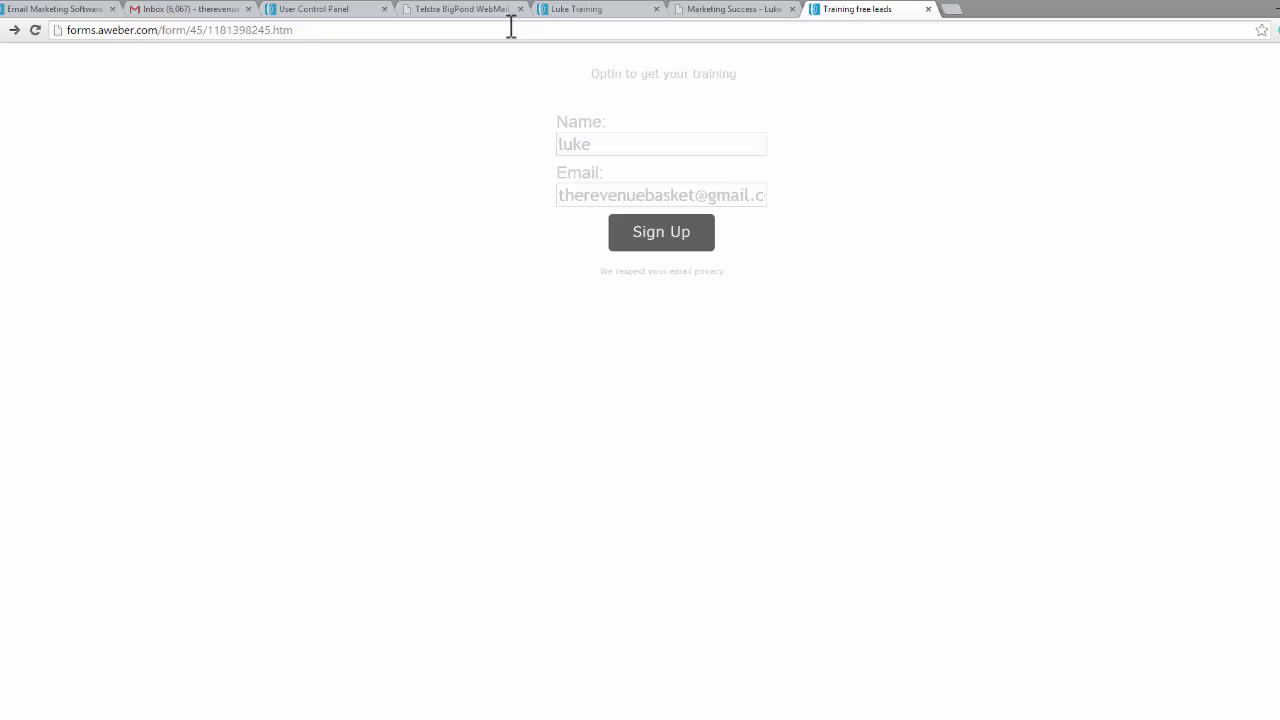
left_click(331, 10)
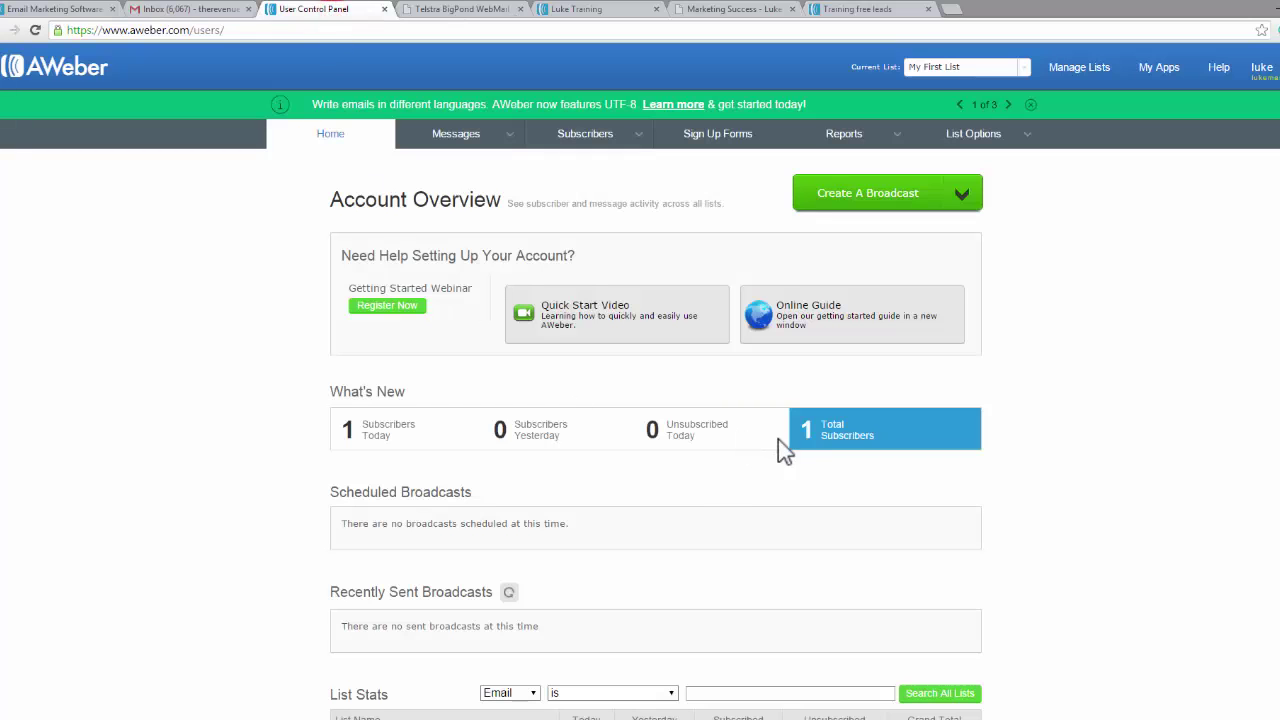